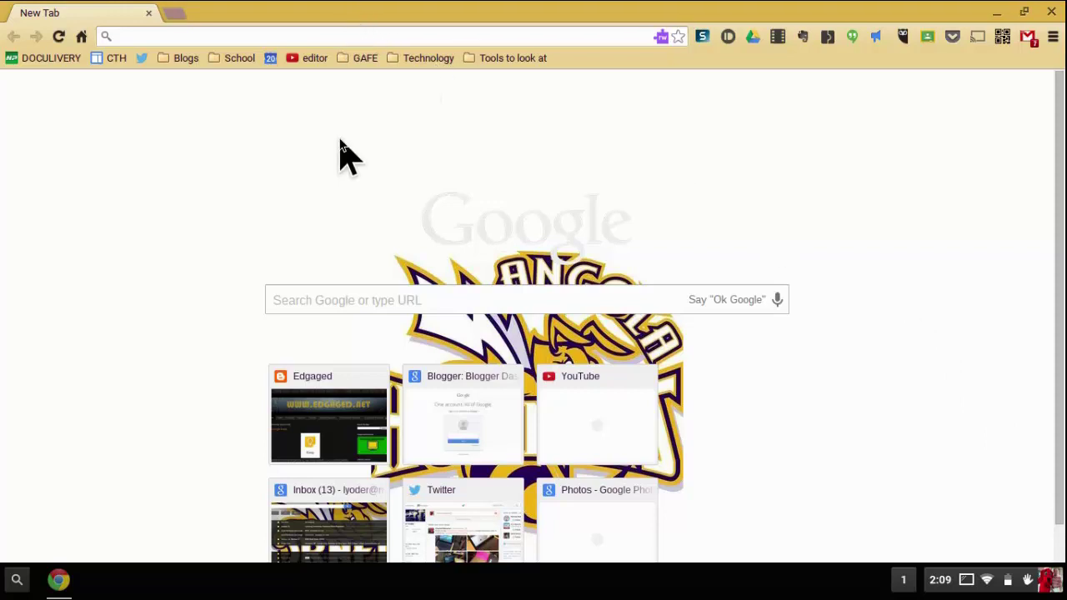
Step: Open the Chrome OS app launcher from the shelf's launcher button
left_click(17, 580)
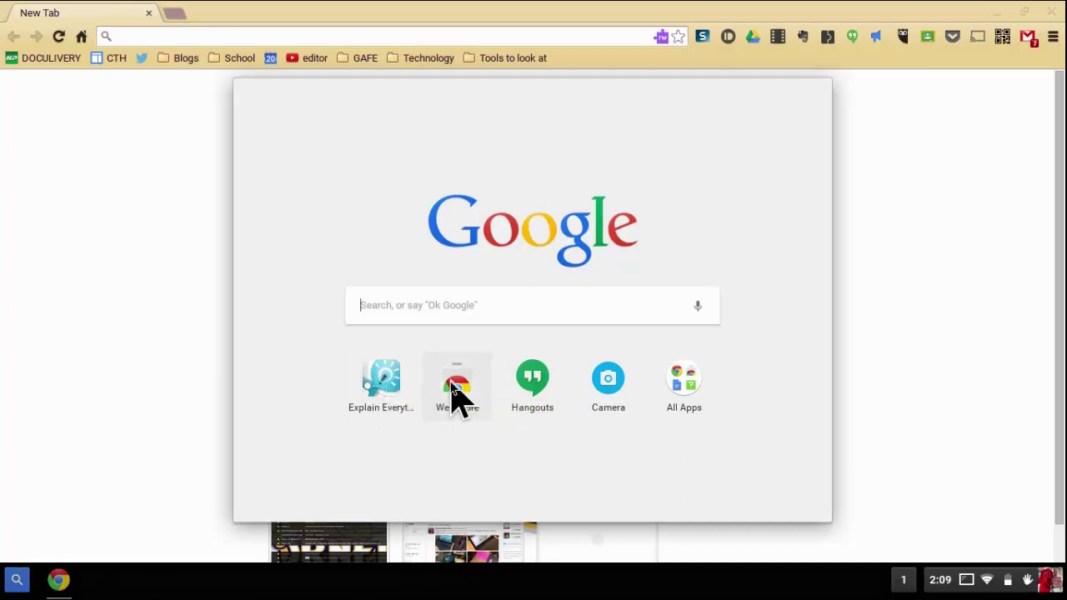
Step: Launch Explain Everything and discard the leftover unsaved project
left_click(381, 387)
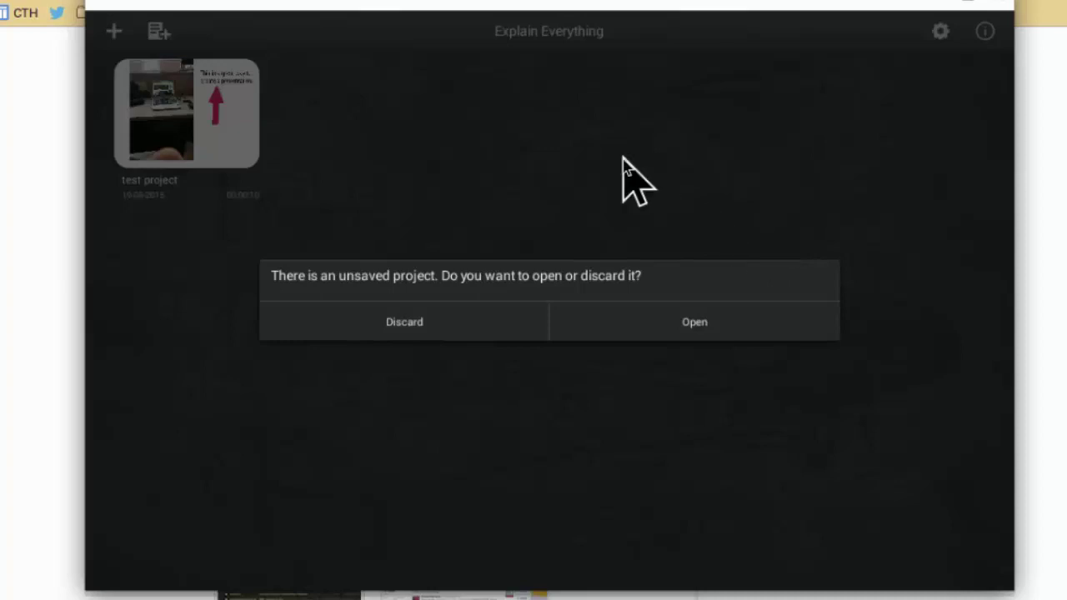
left_click(416, 327)
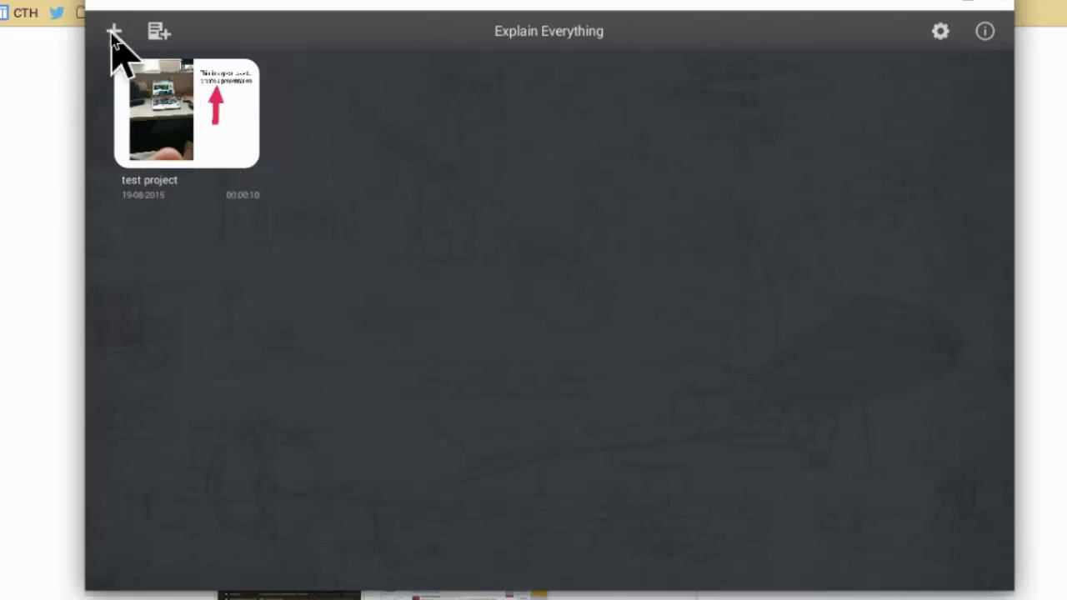
Step: Create a new project using the cream colour template
left_click(114, 33)
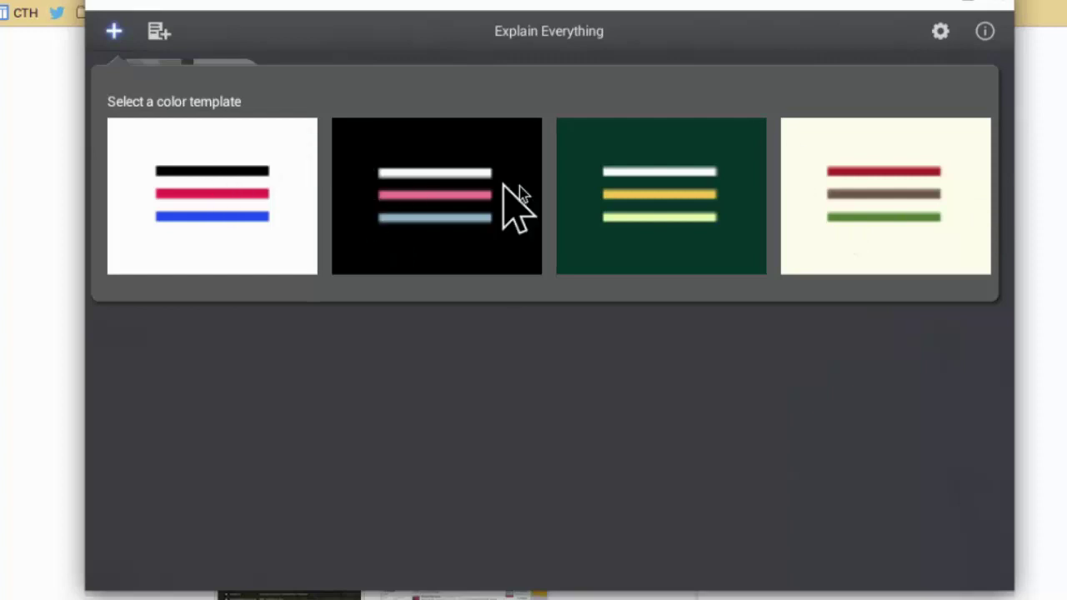
left_click(875, 219)
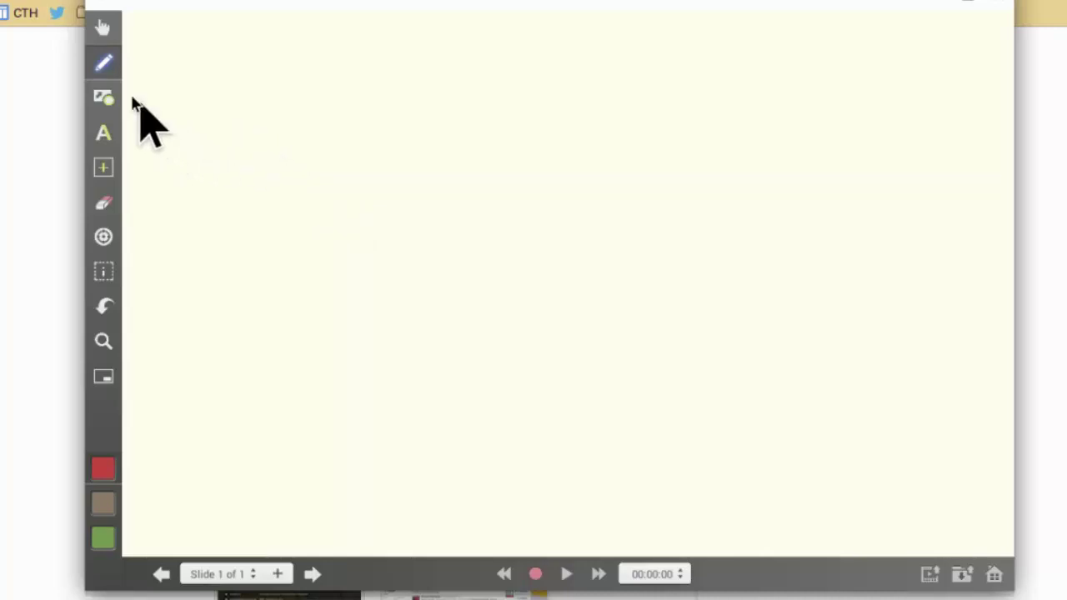
Step: Handwrite a red 'Hi' on slide 1, then add a second blank slide
left_click_drag(226, 71, 226, 185)
left_click_drag(249, 74, 261, 175)
mouse_move(225, 134)
left_mouse_down()
mouse_move(265, 134)
mouse_move(292, 182)
left_mouse_up()
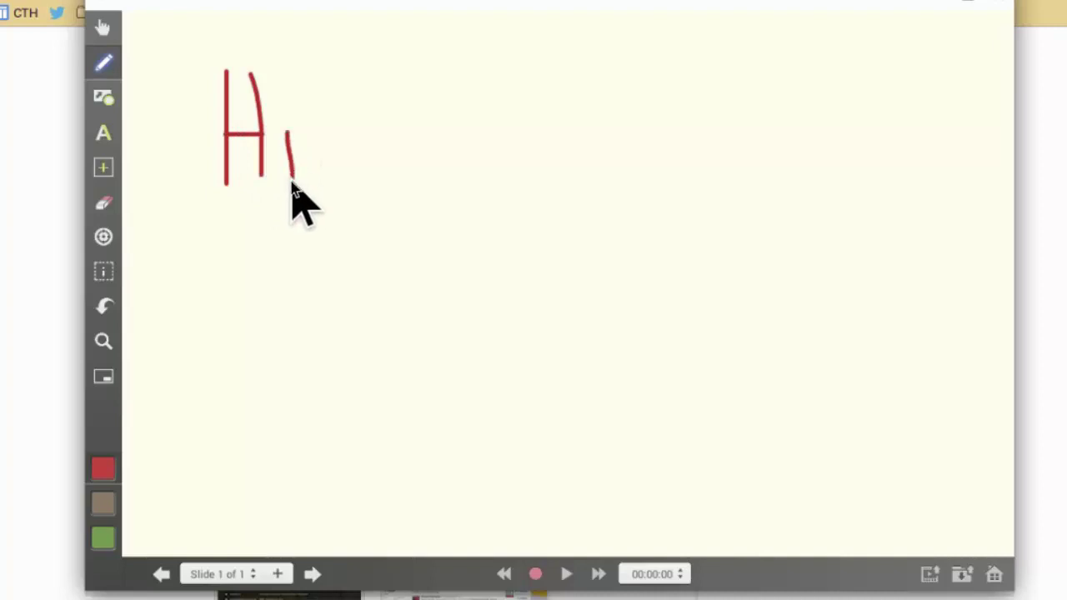
left_click(279, 110)
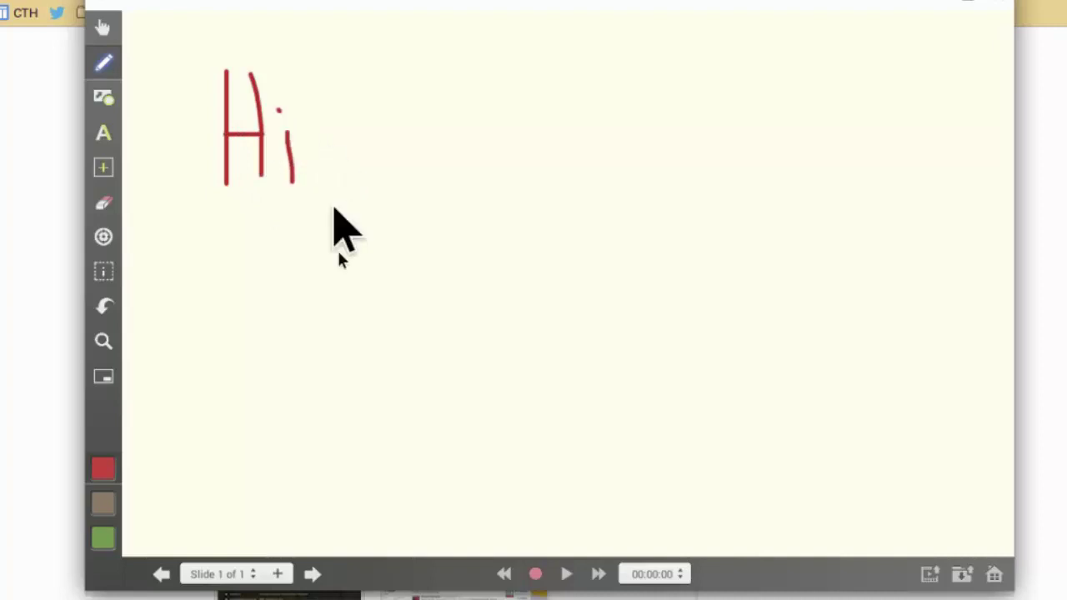
left_click(278, 574)
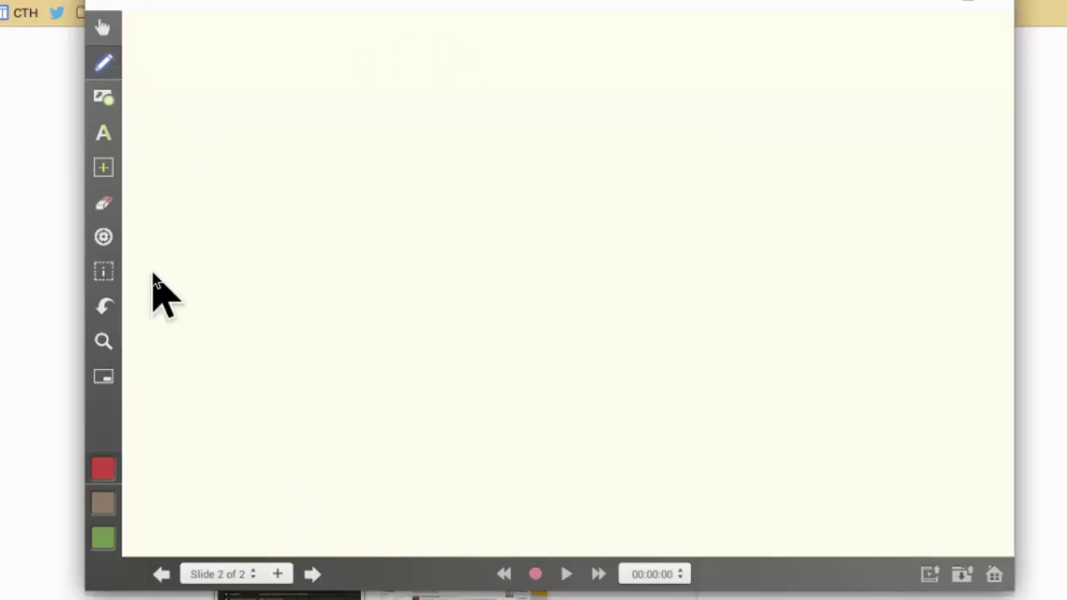
Step: Add a text box reading 'This is a textbox.' near the upper left of slide 2
left_click(102, 135)
left_click(216, 59)
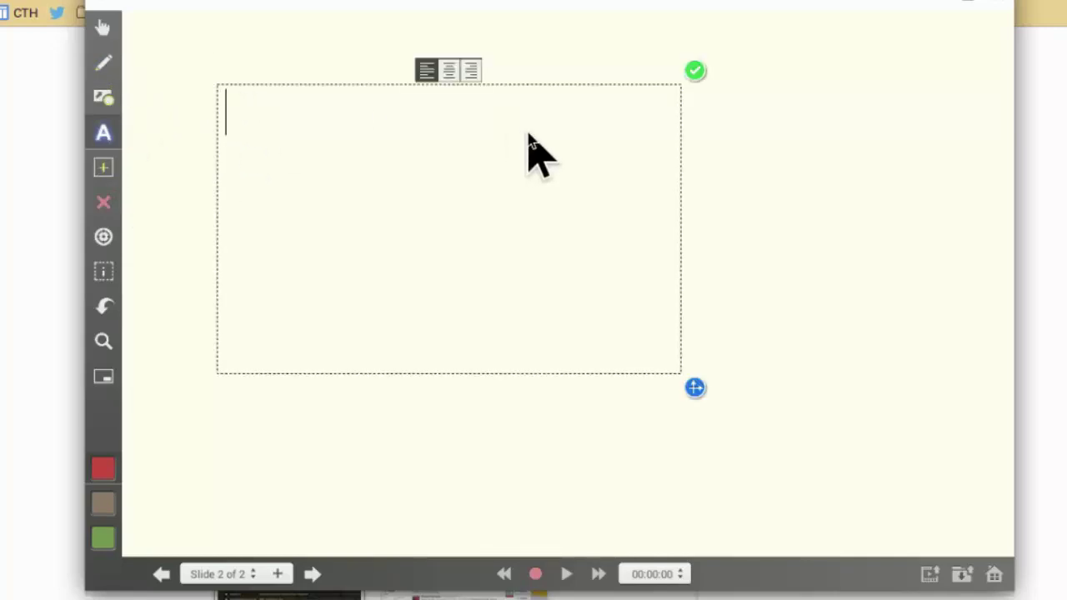
type("This is a te")
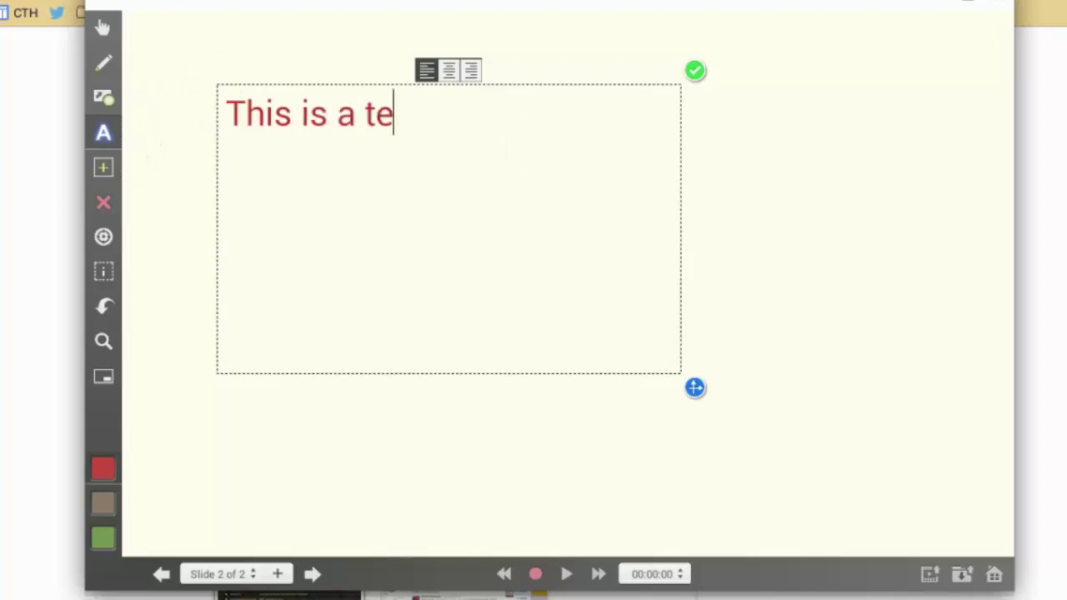
type("xtbox.")
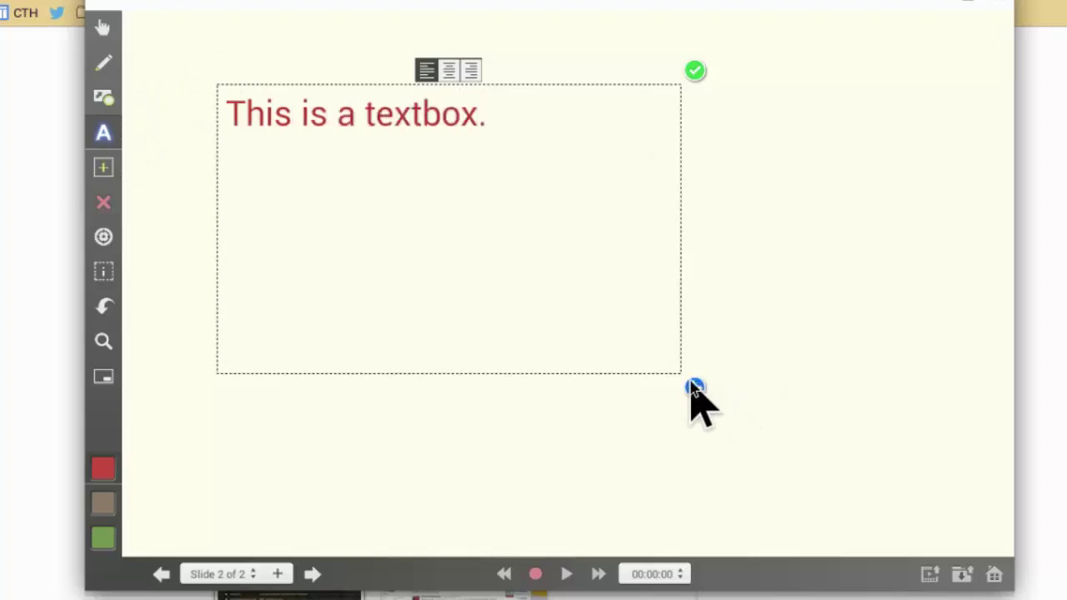
left_click_drag(692, 383, 543, 243)
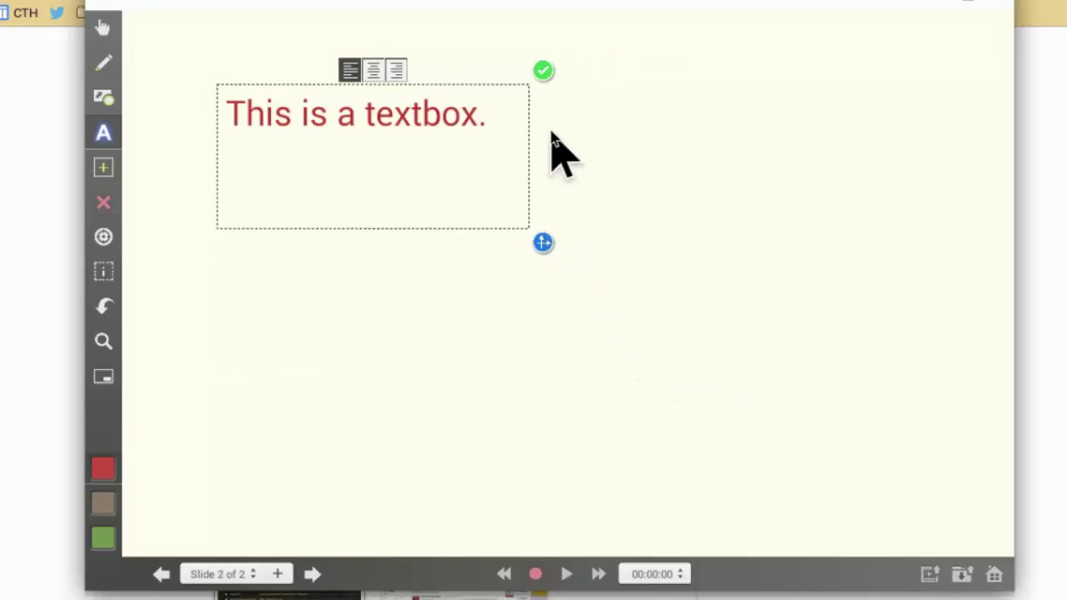
left_click(543, 70)
left_click_drag(436, 125, 381, 124)
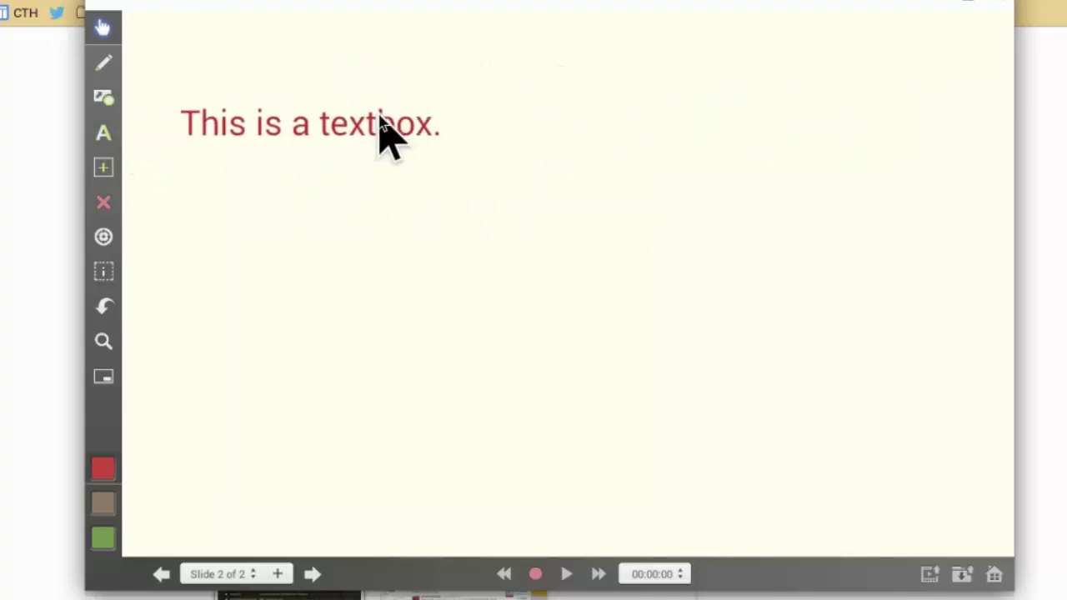
Step: Add a third slide and browse Google Drive for an existing photo to insert
left_click(278, 575)
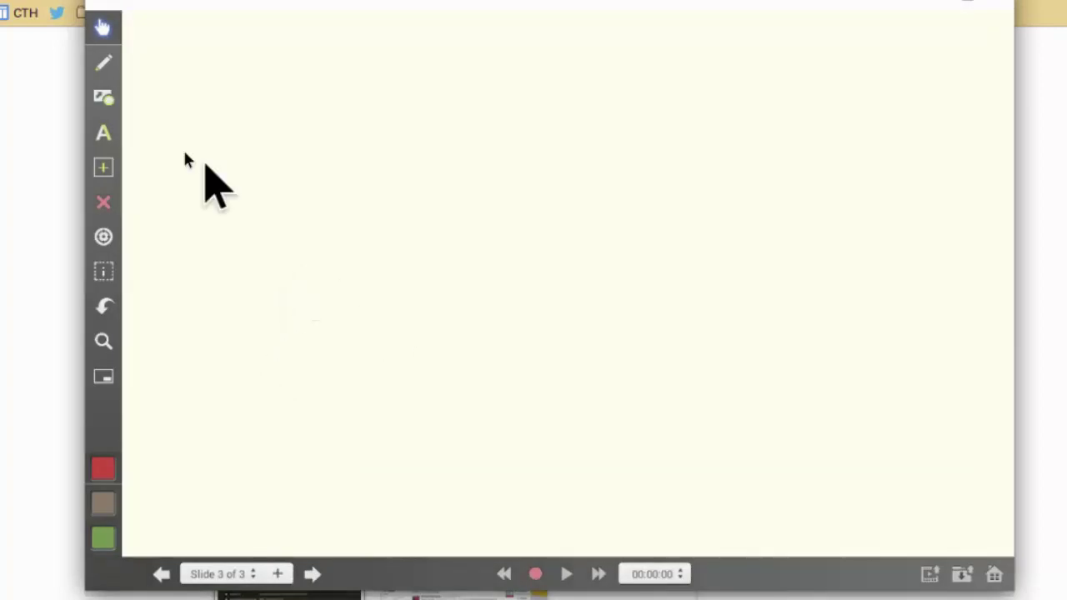
left_click(103, 168)
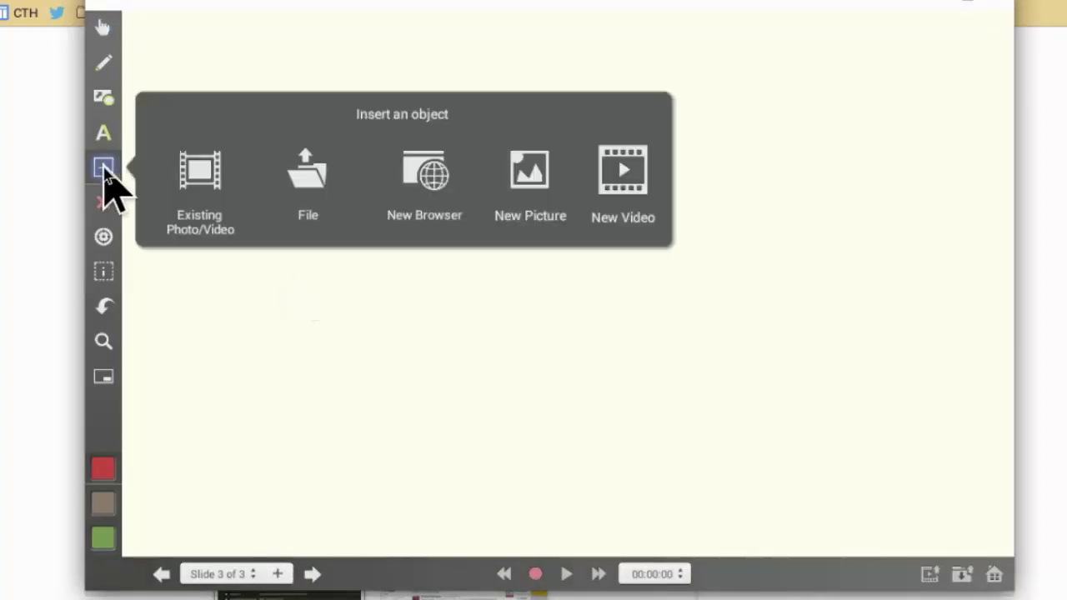
left_click(210, 180)
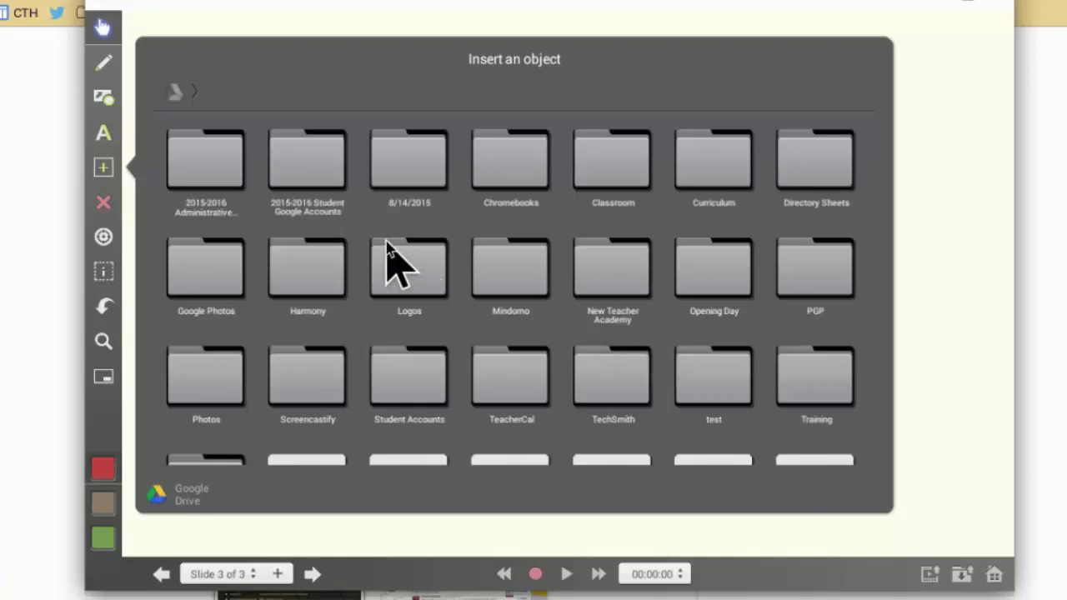
scroll(399, 250, "down", 2)
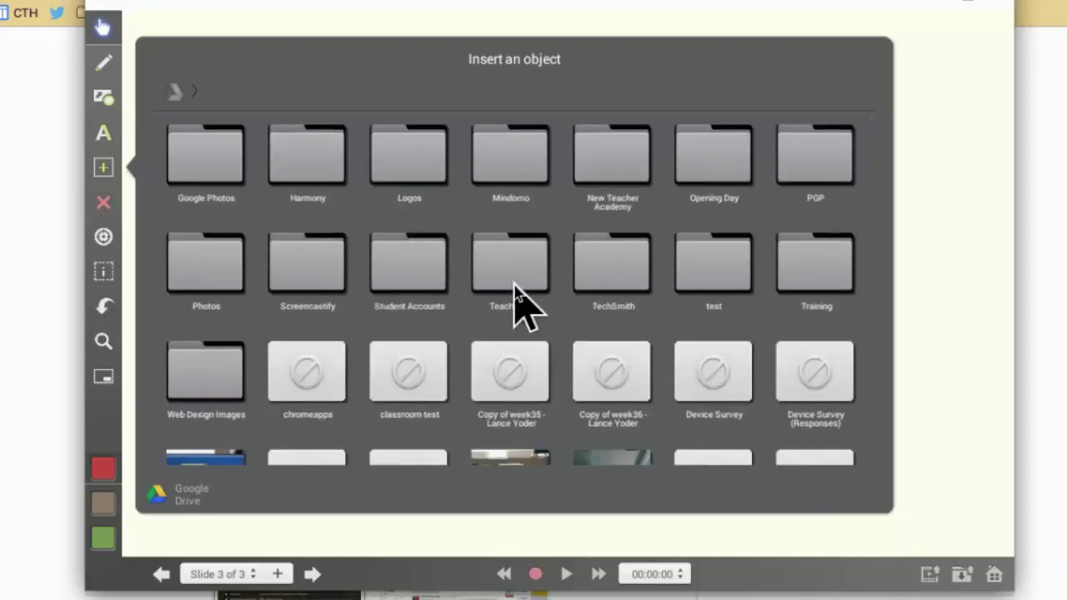
scroll(514, 292, "down", 2)
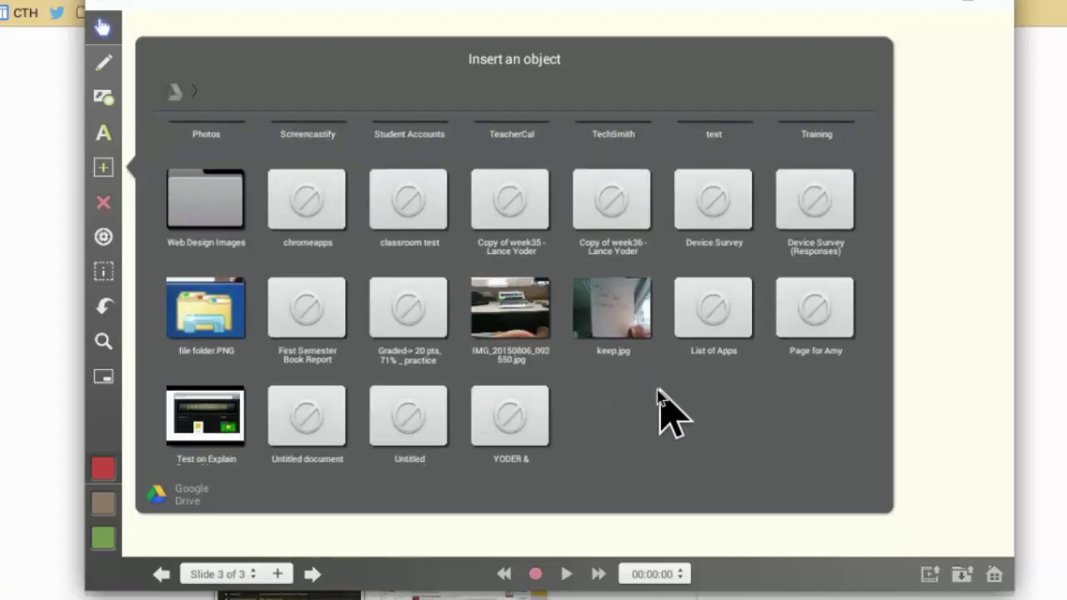
Step: Insert the laptop desk photo on the left and caption it 'This is a photo from my conputer' to its right
left_click(525, 305)
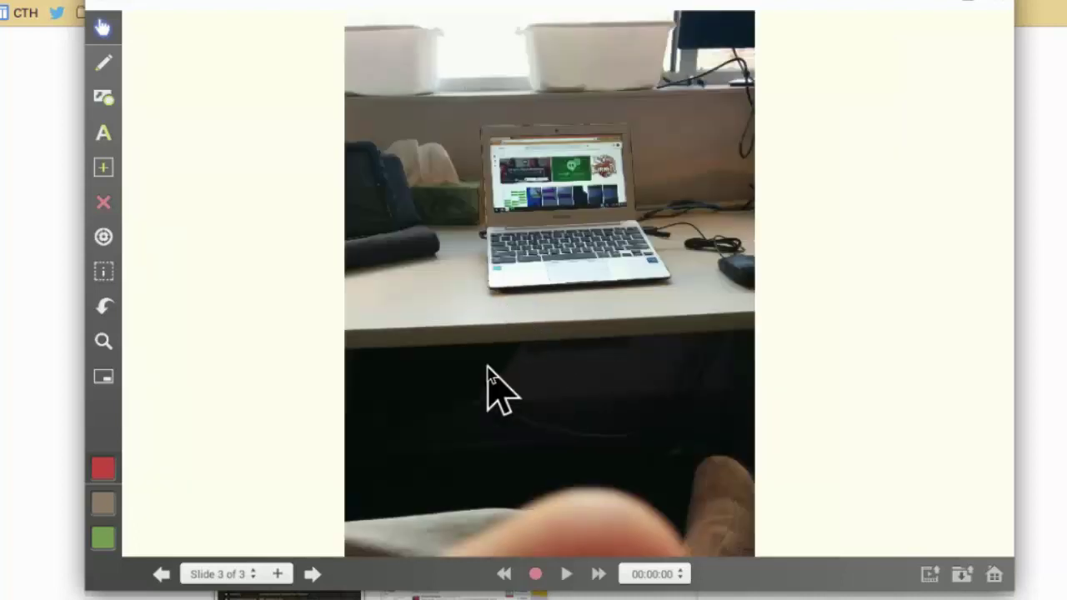
left_click_drag(572, 298, 396, 284)
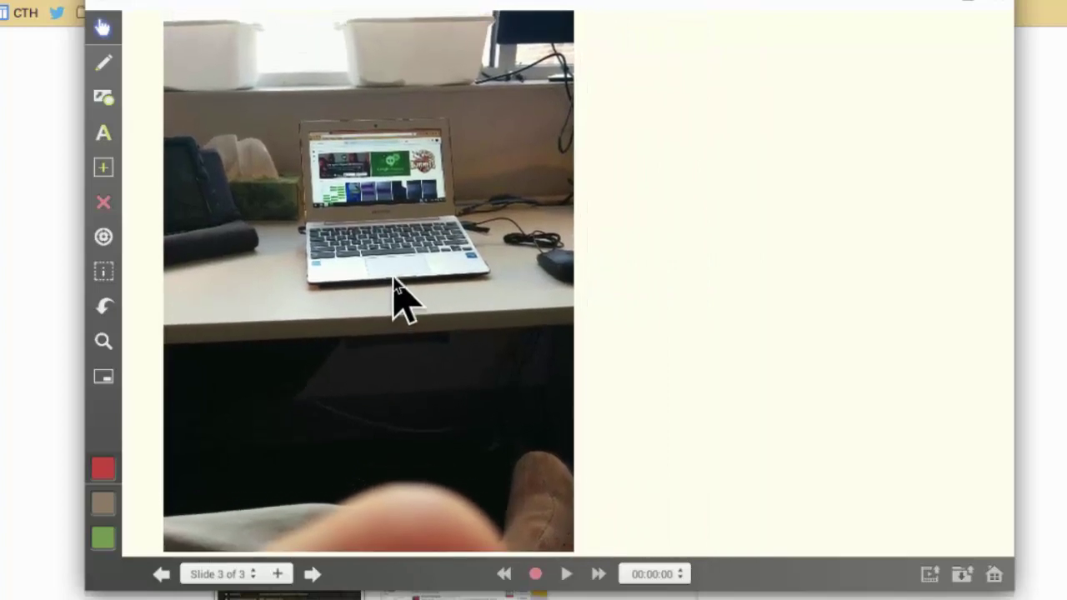
left_click(104, 133)
left_click(669, 117)
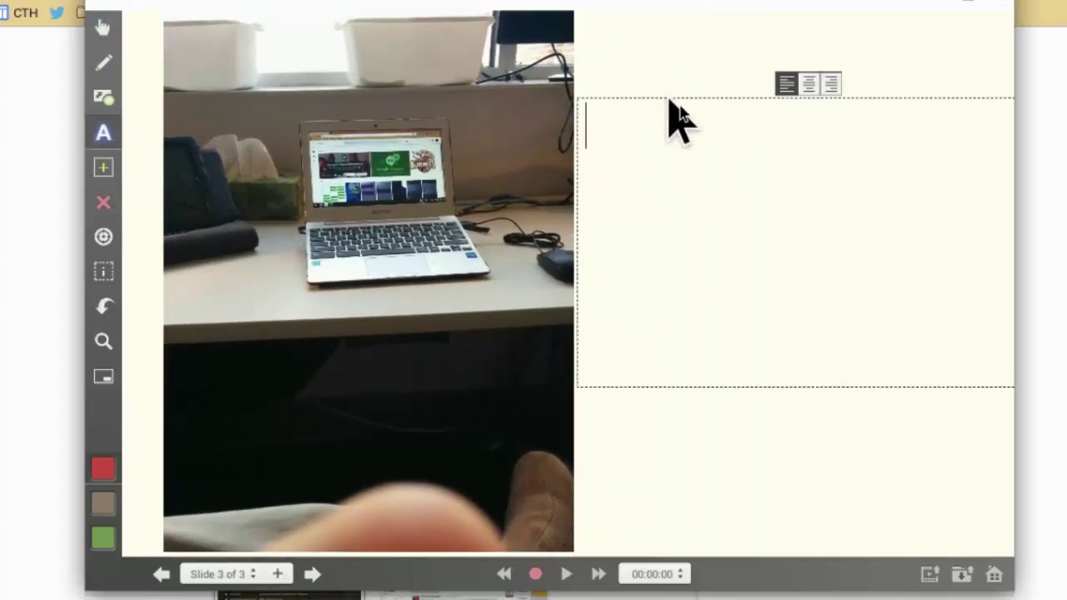
type("This is a")
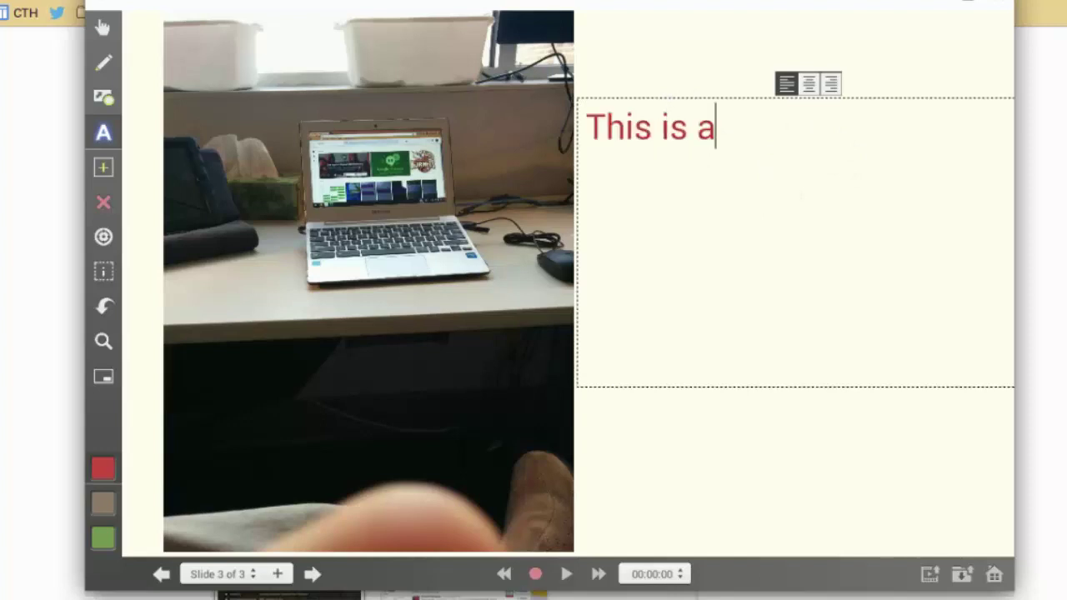
type(" photo from my")
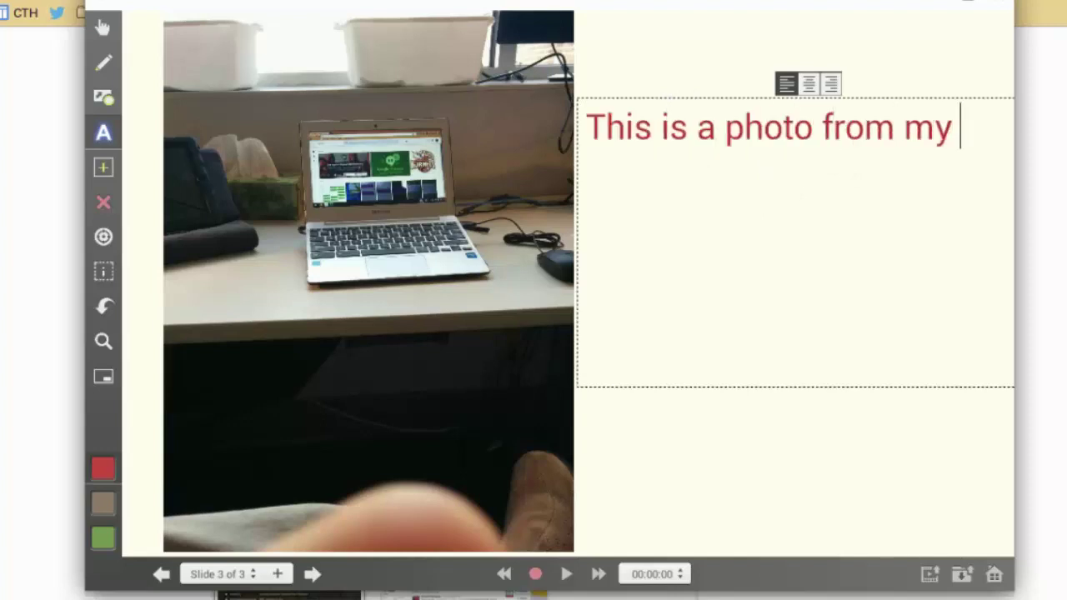
type(" conputer.")
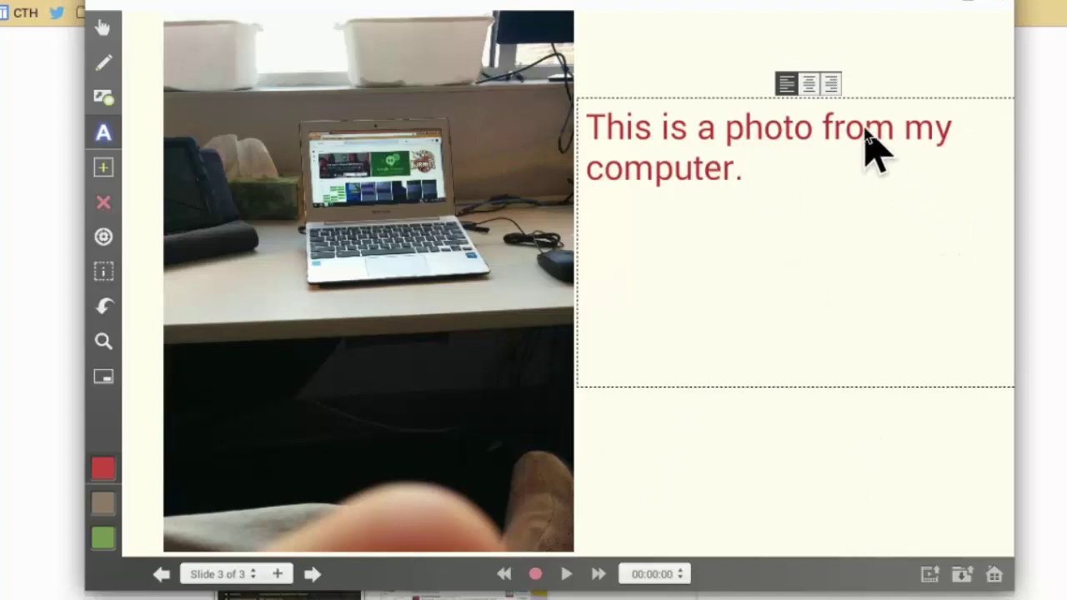
left_click_drag(862, 132, 730, 142)
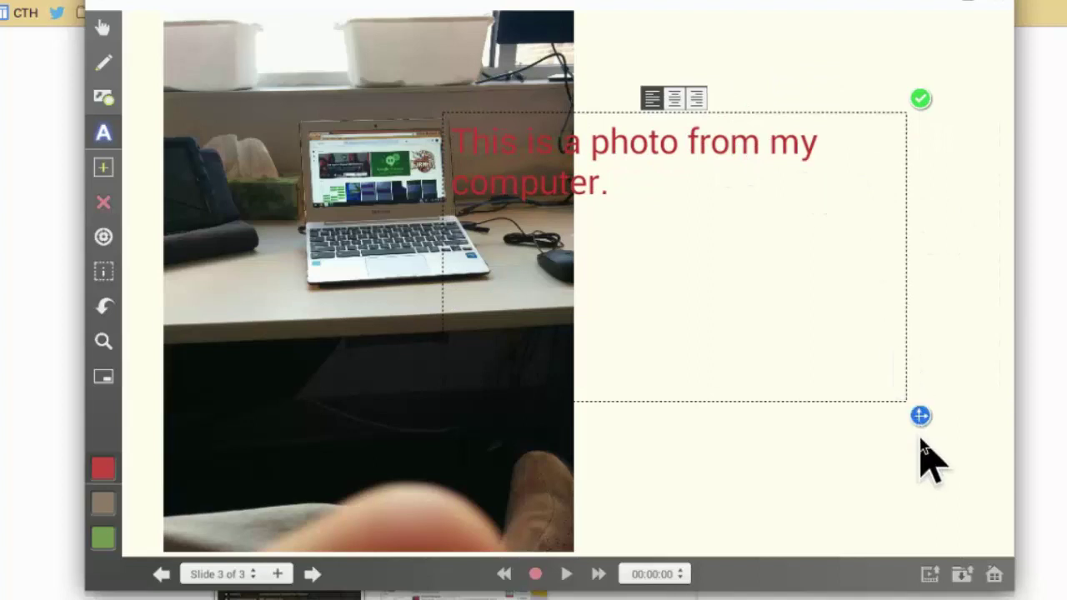
left_click(921, 98)
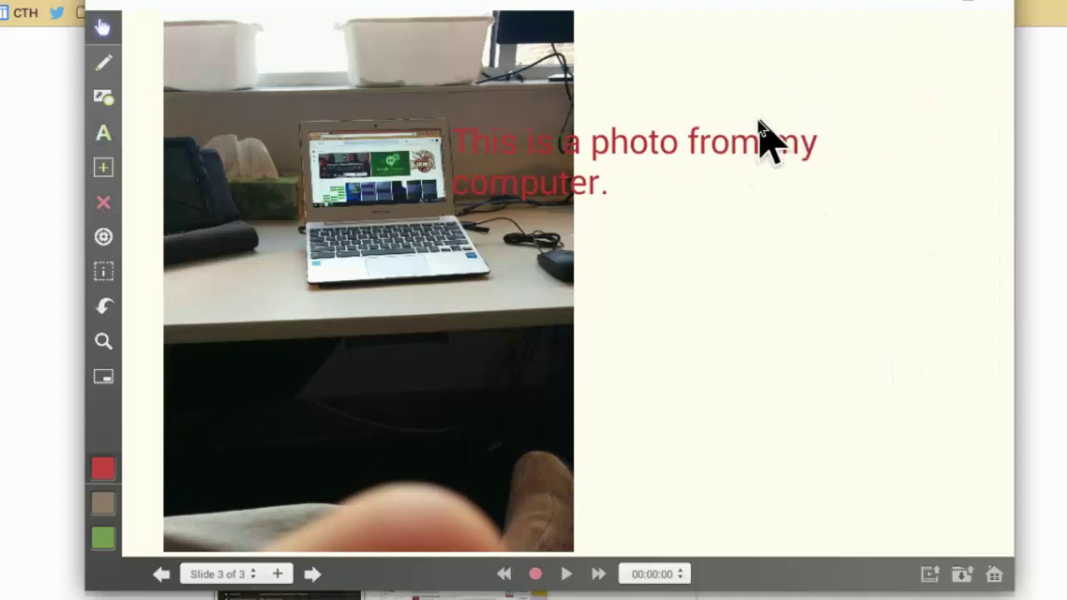
left_click_drag(765, 138, 868, 125)
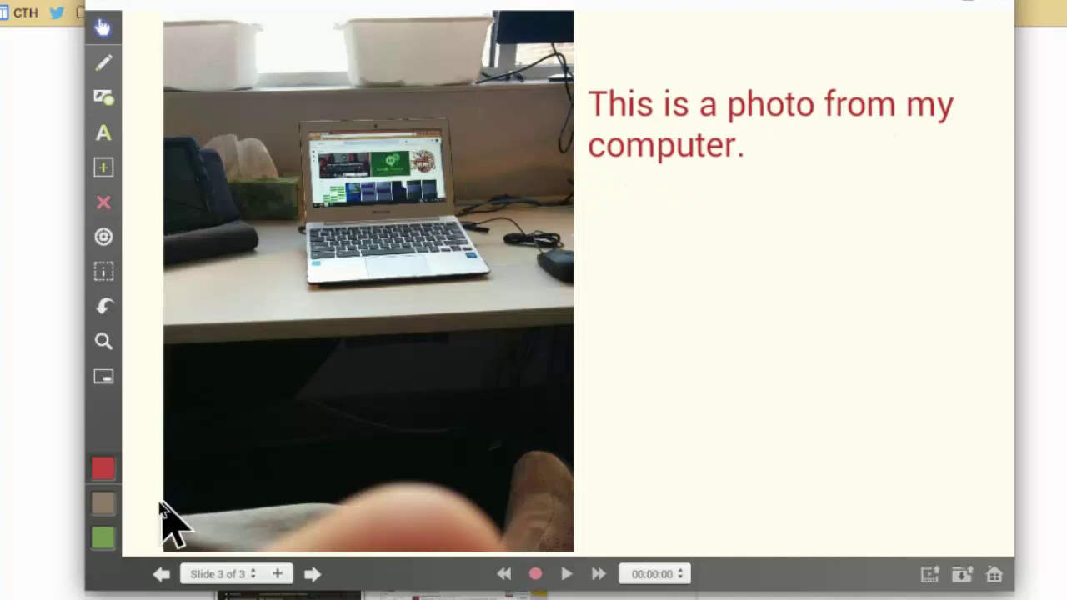
Step: Change the caption's text colour to green
left_click(691, 117)
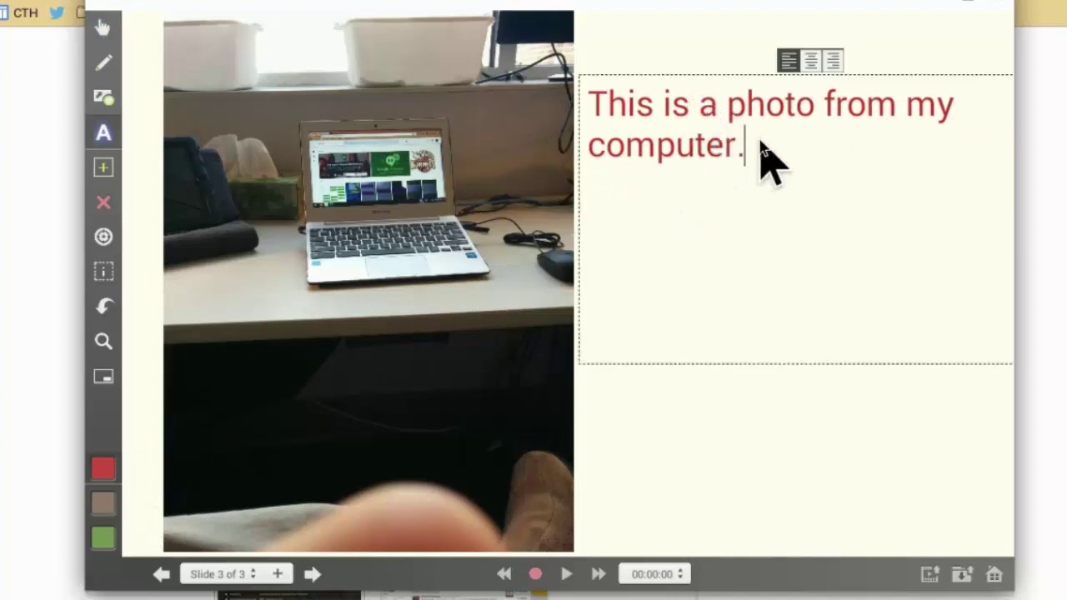
left_click(103, 504)
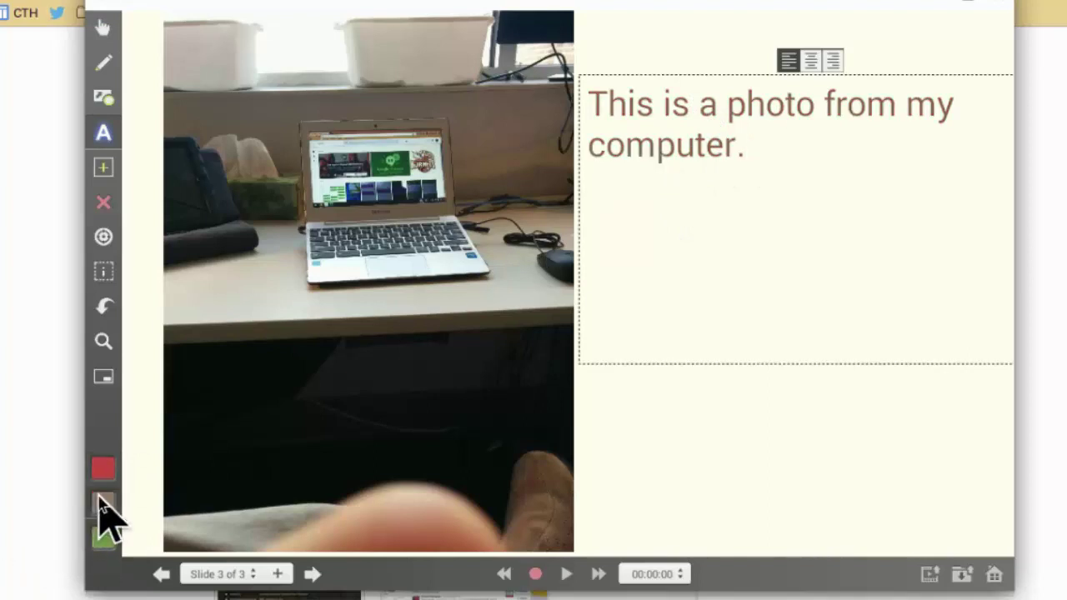
left_click(101, 538)
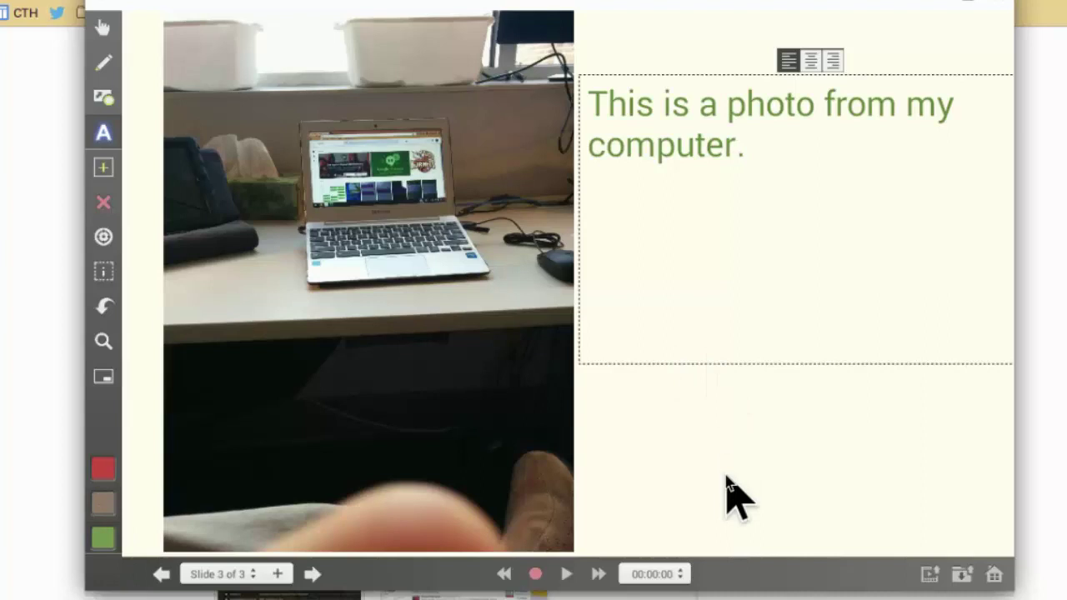
Step: Add a fourth slide and capture a new webcam picture for it
left_click(278, 576)
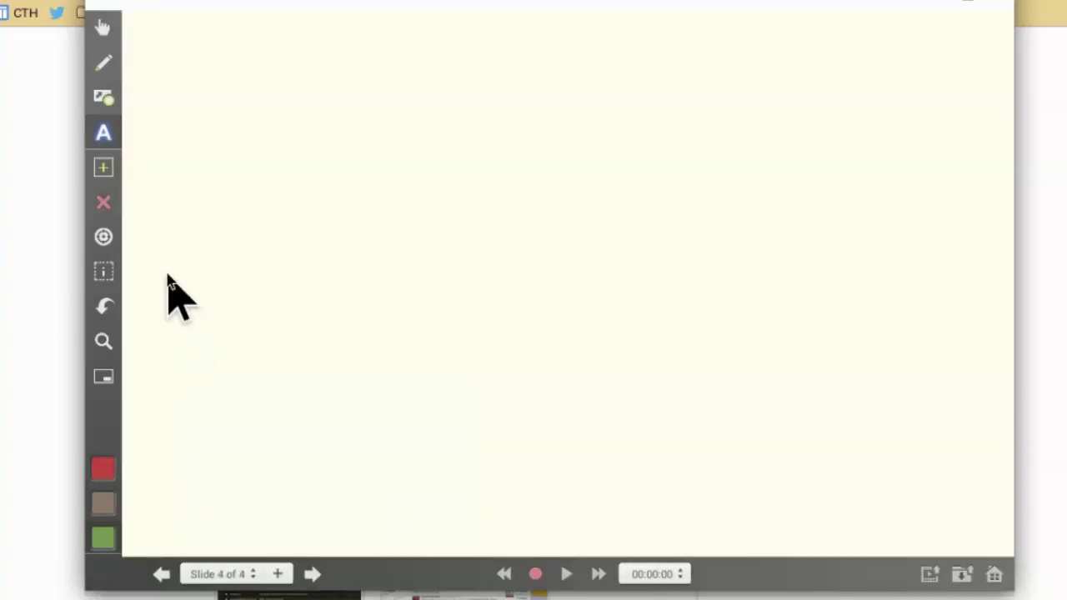
left_click(105, 169)
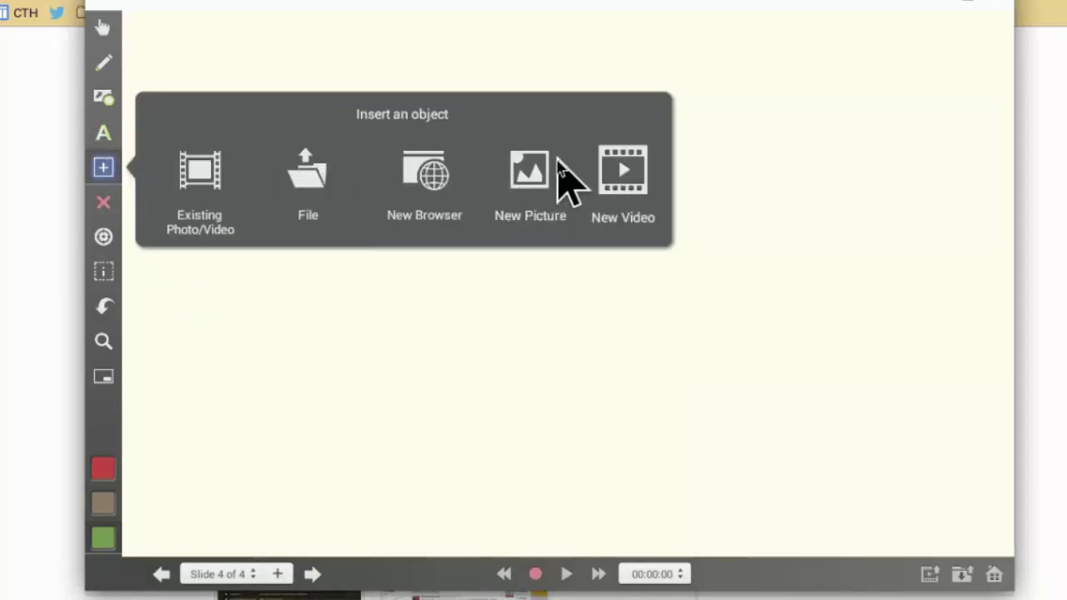
left_click(520, 192)
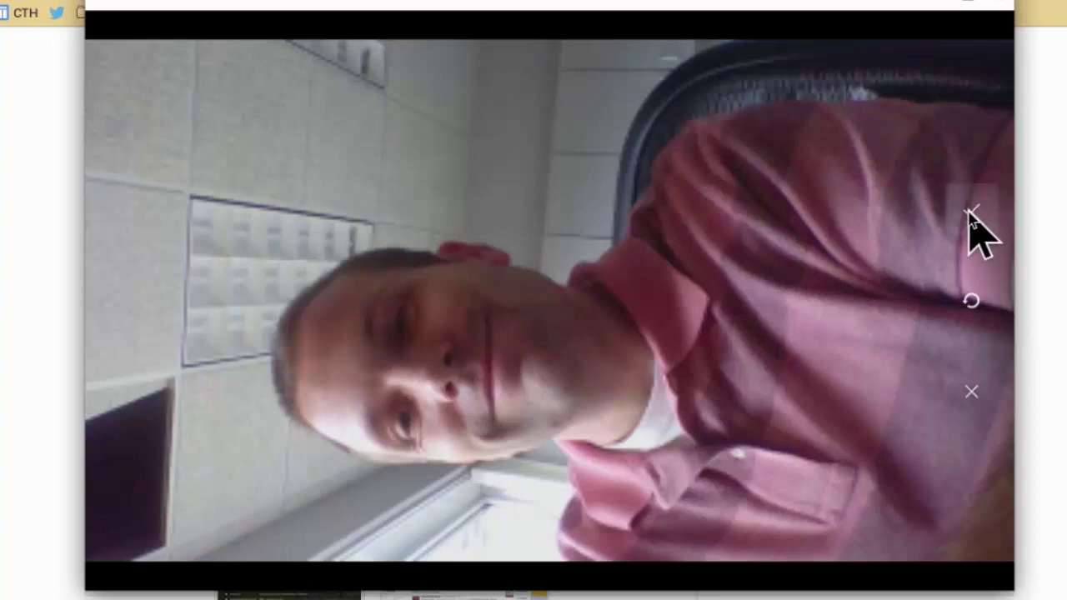
Step: Insert the webcam photo on the left of slide 4 and start a text box beside it
left_click(972, 219)
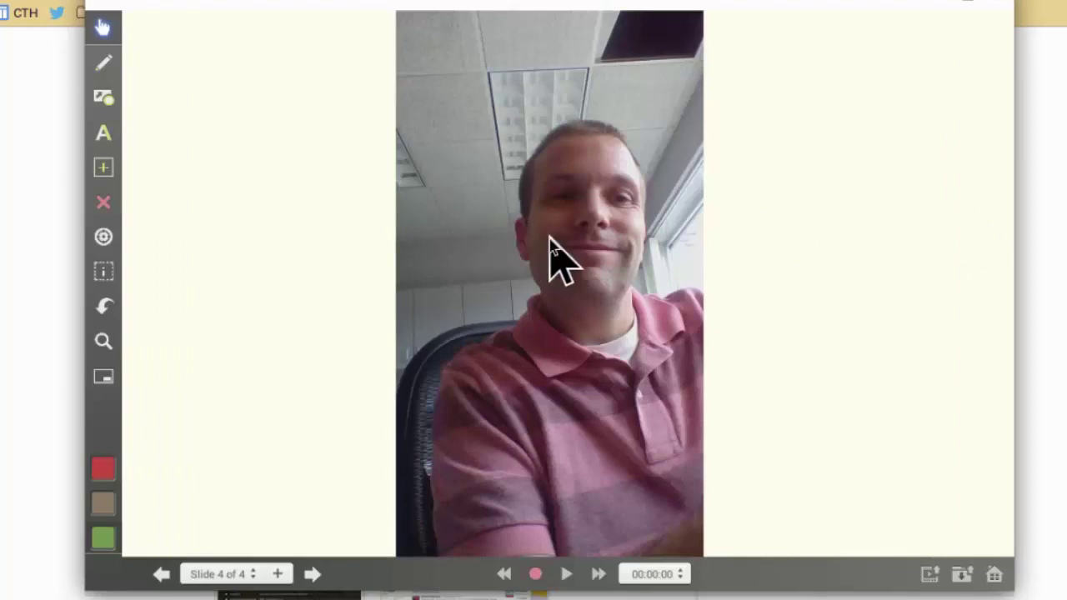
left_click_drag(551, 258, 324, 237)
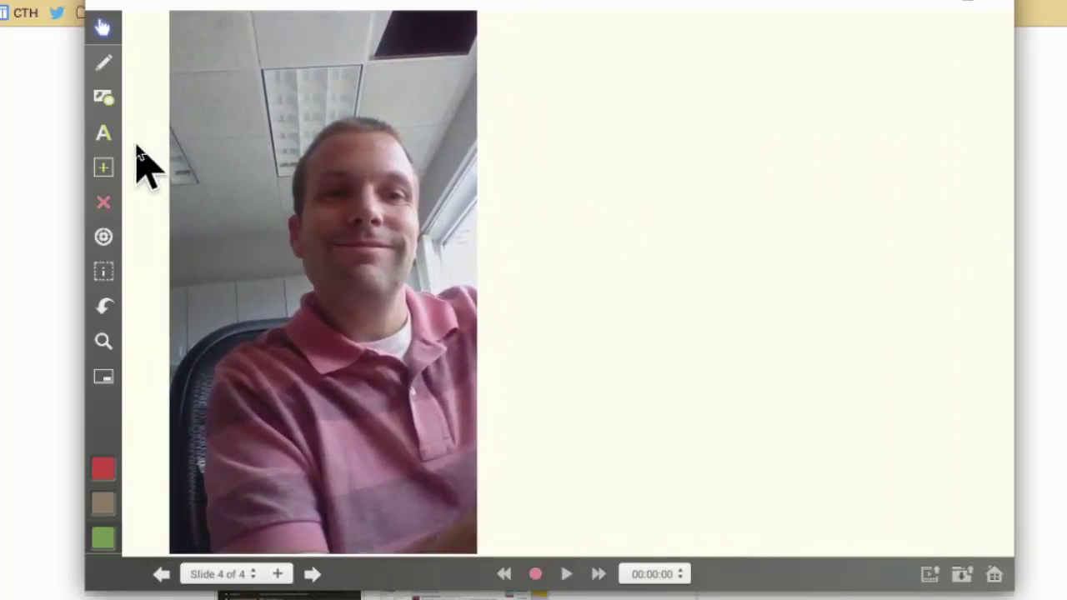
left_click(104, 134)
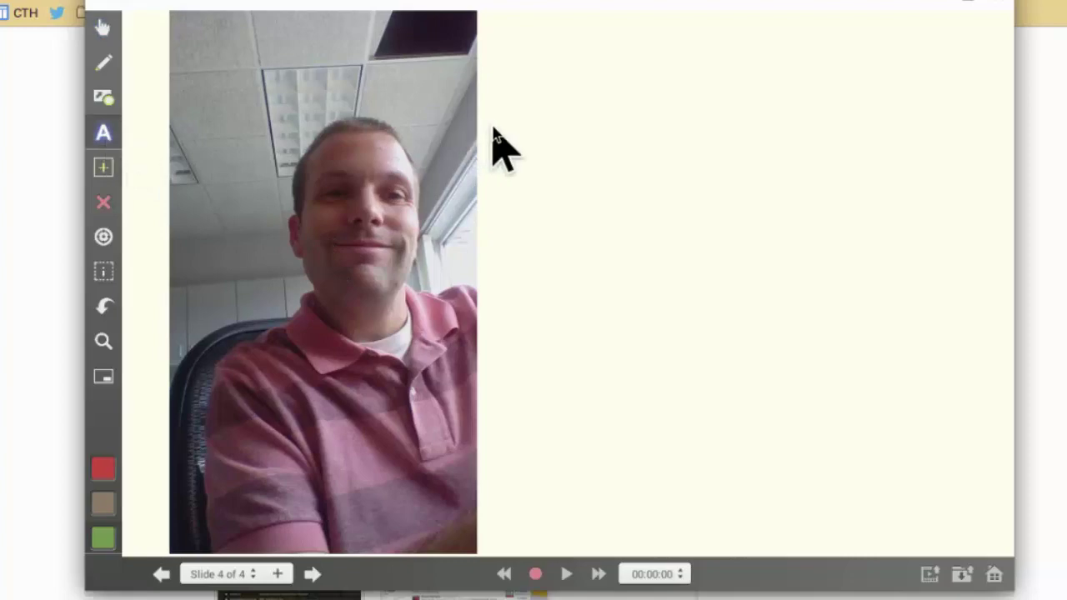
left_click(540, 94)
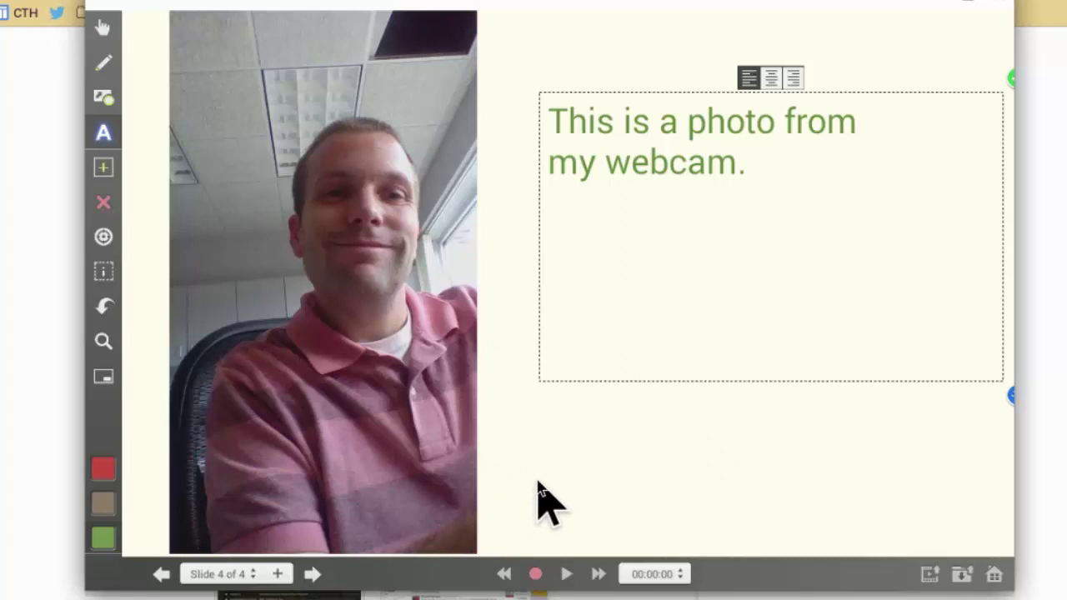
Step: Confirm the caption 'This is a photo from my webcam.' on slide 4
left_click(161, 576)
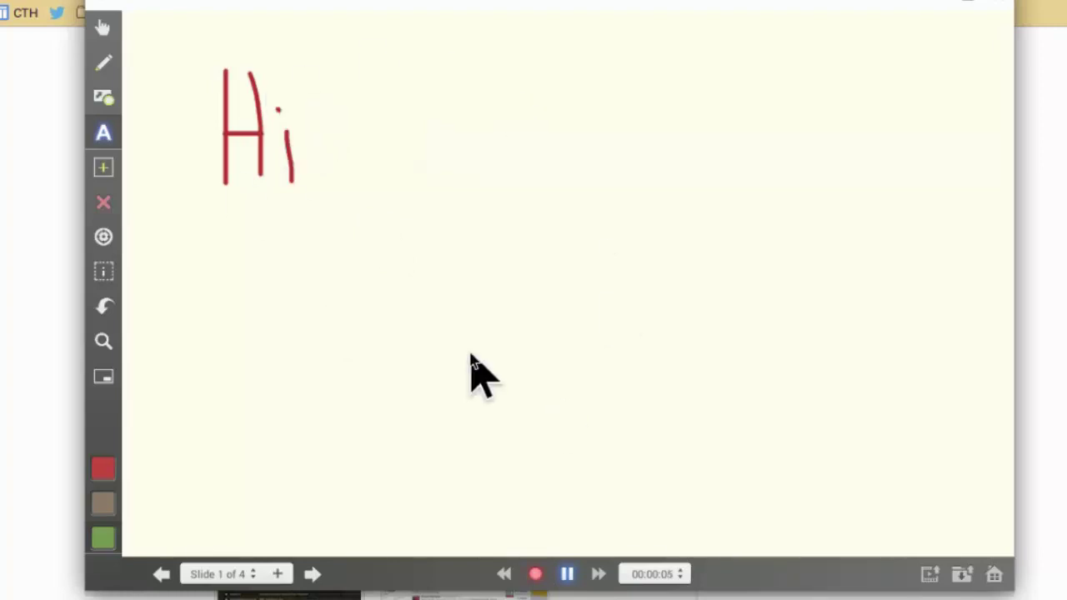
Step: Draw a looping brown scribble below the Hi, then erase parts of it
left_click(104, 64)
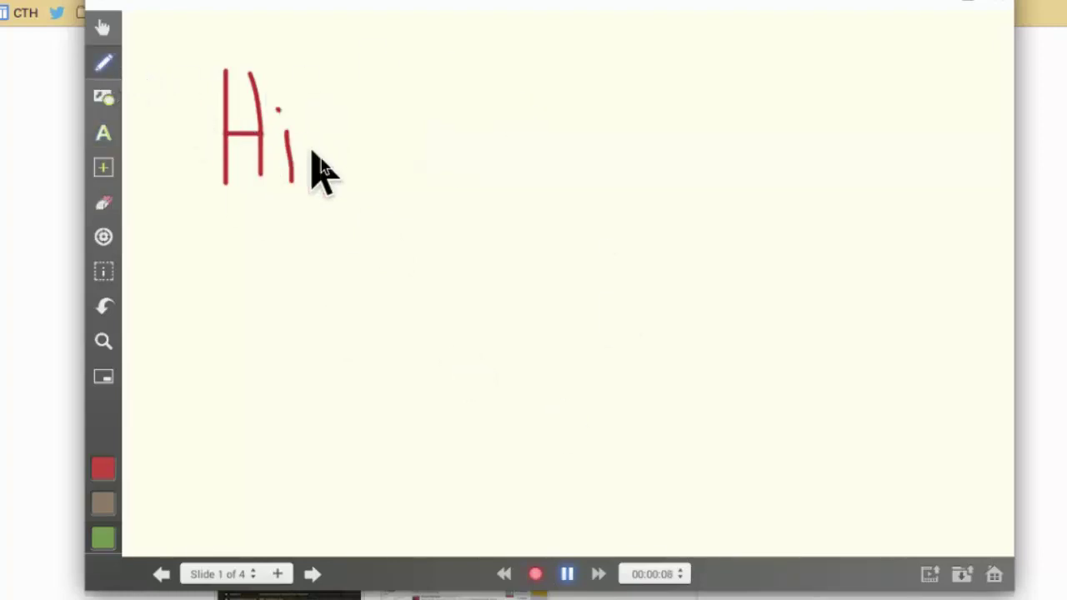
left_click(101, 509)
mouse_move(348, 425)
left_mouse_down()
mouse_move(495, 311)
mouse_move(682, 215)
mouse_move(640, 322)
mouse_move(494, 364)
mouse_move(390, 268)
mouse_move(522, 236)
mouse_move(598, 281)
mouse_move(649, 364)
mouse_move(731, 259)
mouse_move(592, 181)
mouse_move(465, 193)
mouse_move(412, 224)
left_mouse_up()
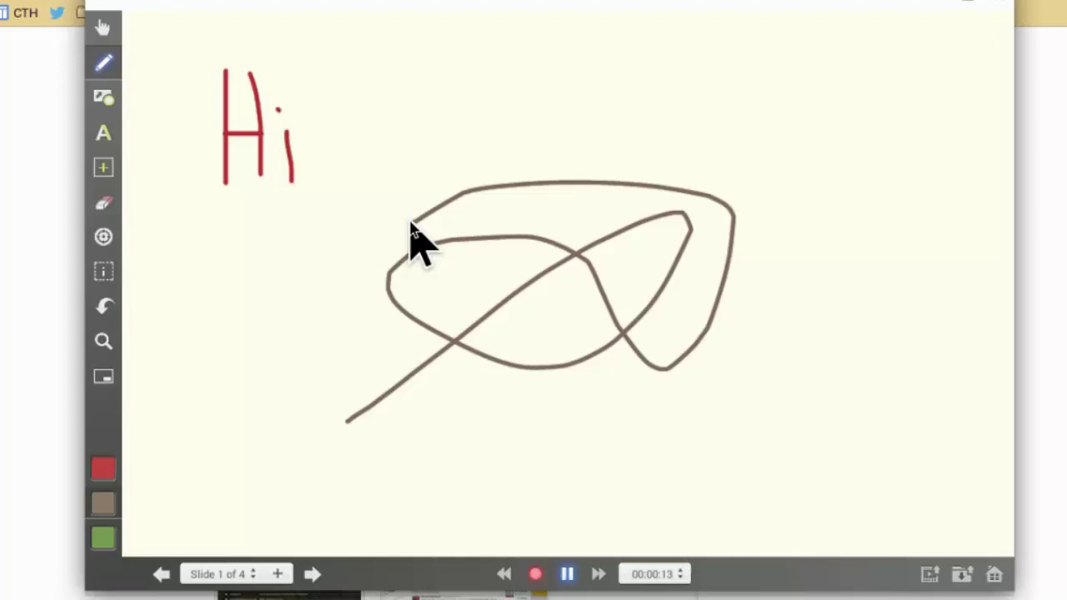
left_click(104, 207)
mouse_move(362, 419)
left_mouse_down()
mouse_move(462, 344)
mouse_move(613, 178)
left_mouse_up()
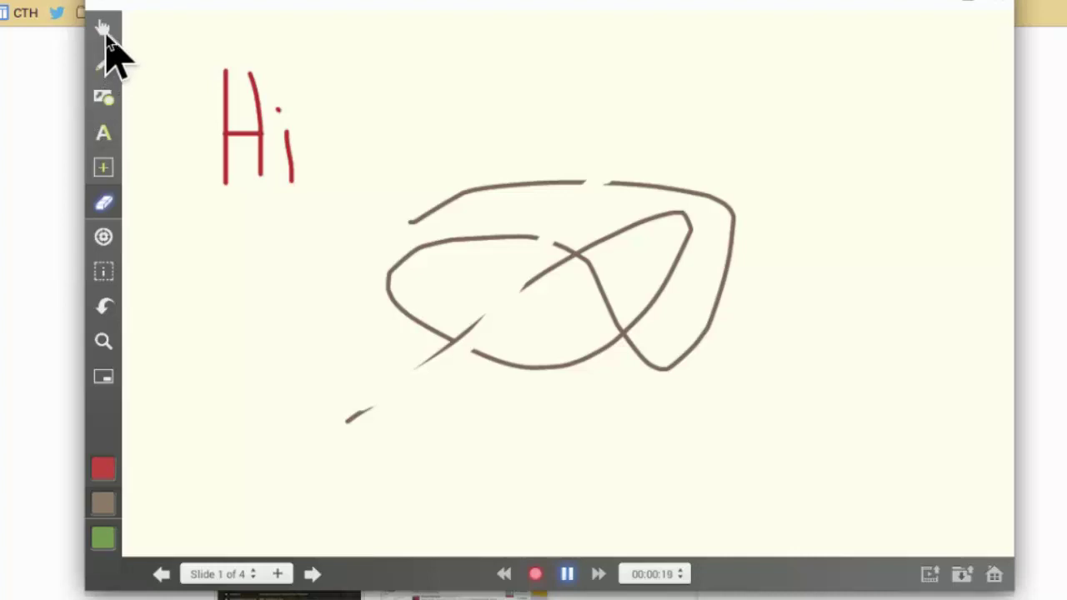
Step: Reposition the brown scribble and move the red Hi next to it
left_click(104, 28)
left_click_drag(477, 269, 648, 417)
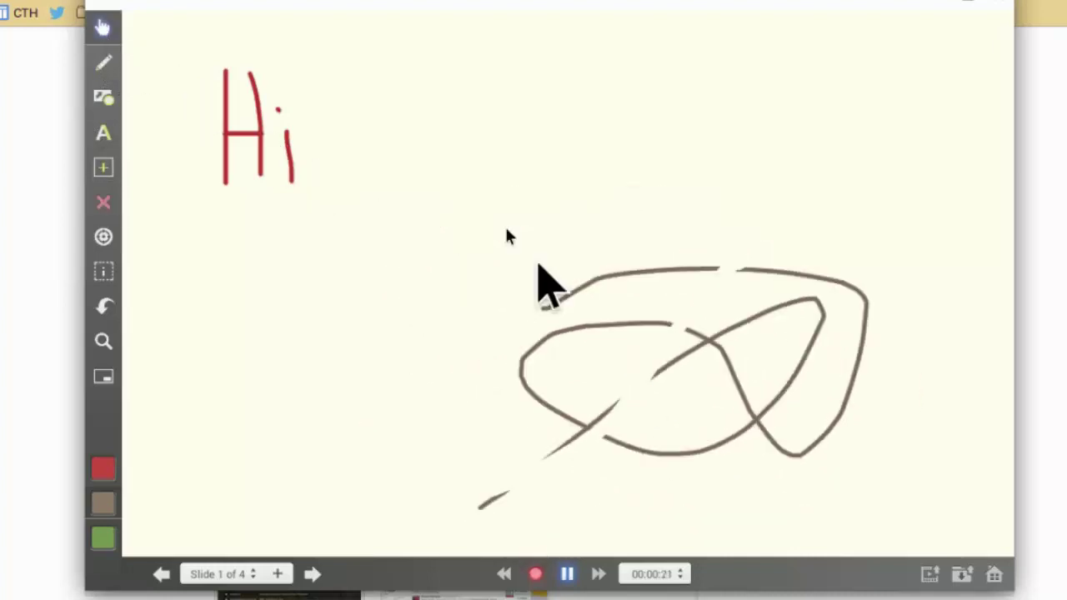
mouse_move(540, 269)
left_mouse_down()
mouse_move(584, 195)
mouse_move(500, 186)
mouse_move(510, 224)
mouse_move(351, 165)
left_mouse_up()
mouse_move(251, 155)
left_mouse_down()
mouse_move(255, 362)
mouse_move(342, 200)
mouse_move(270, 317)
mouse_move(300, 241)
mouse_move(289, 262)
mouse_move(268, 250)
mouse_move(234, 271)
mouse_move(267, 271)
left_mouse_up()
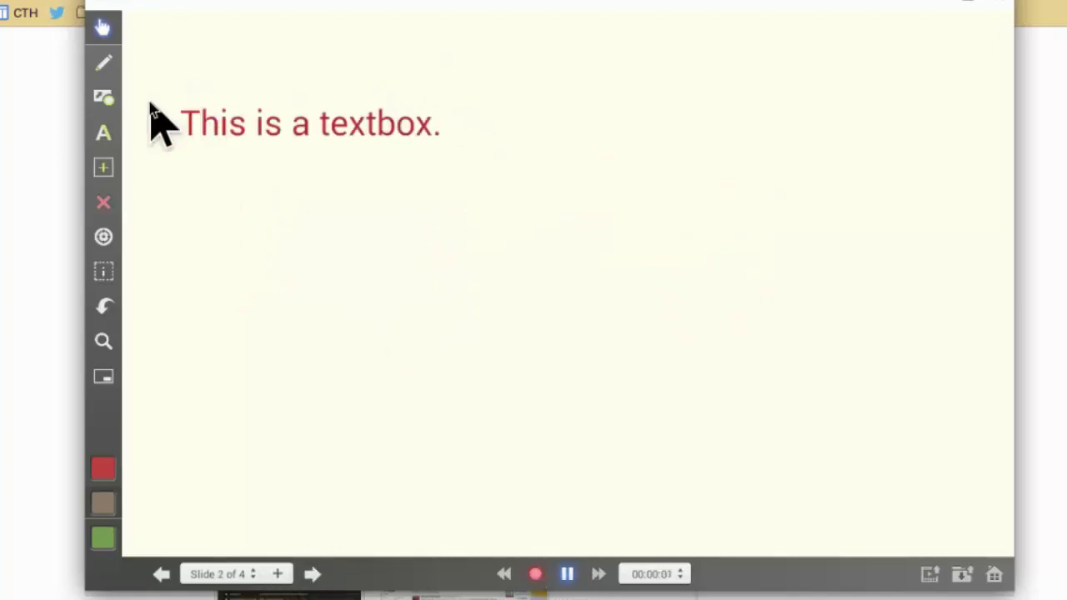
Step: Add a text box reading 'HEre is another one.' below the first text
left_click(103, 134)
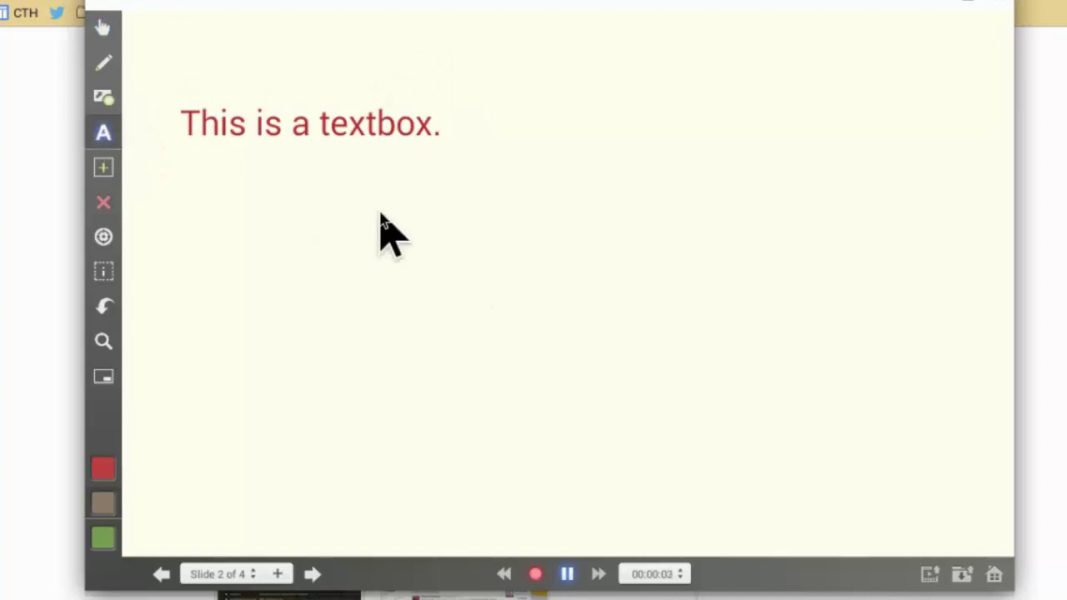
left_click(389, 214)
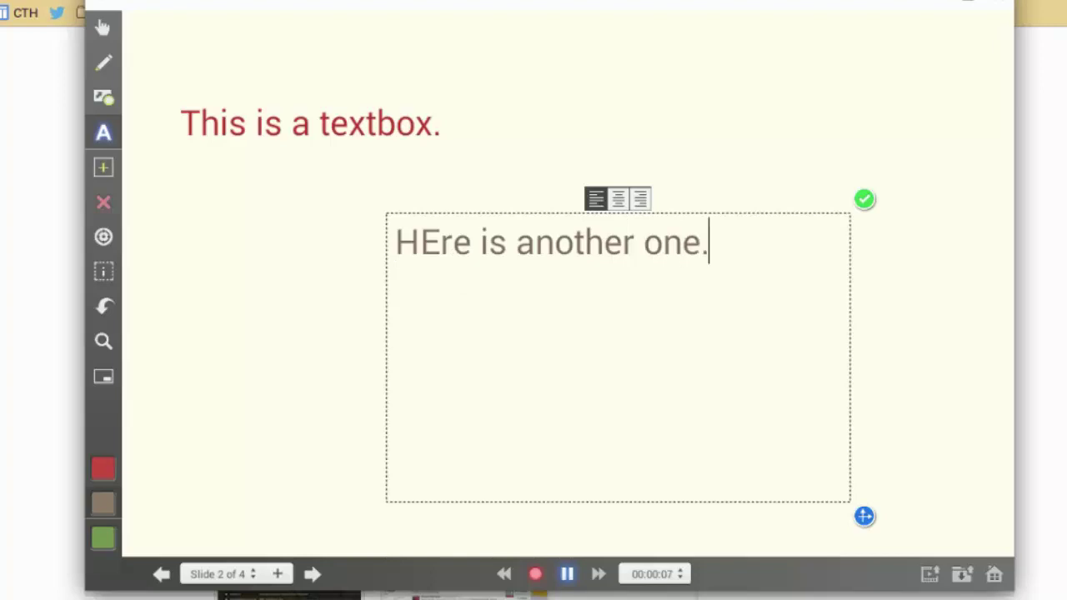
left_click(865, 200)
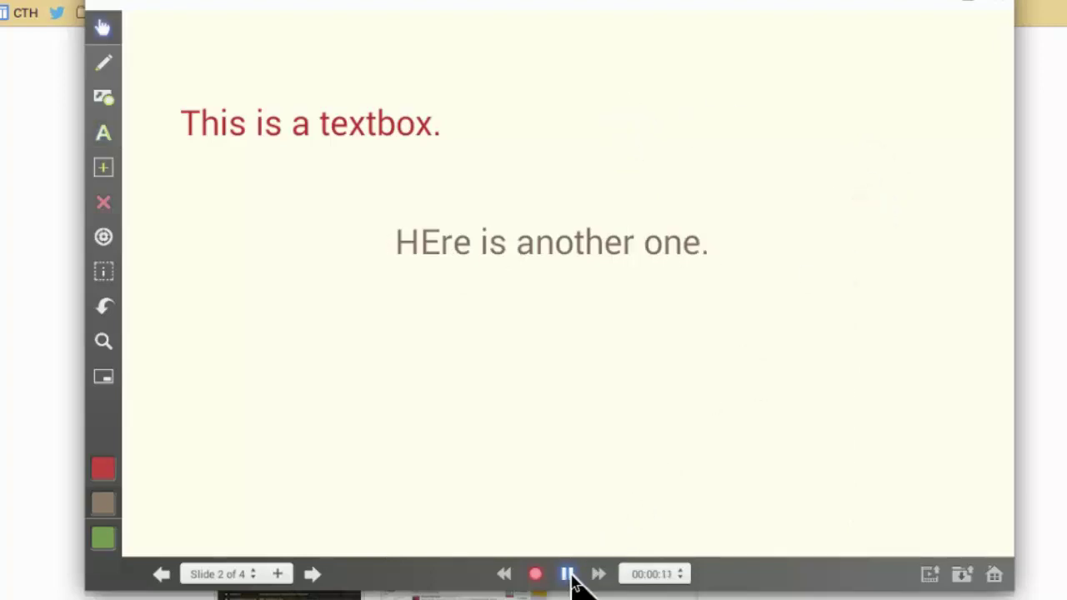
Step: Record slide 3 using the laser pointer on the laptop photo, then pause and go to slide 4
left_click(311, 574)
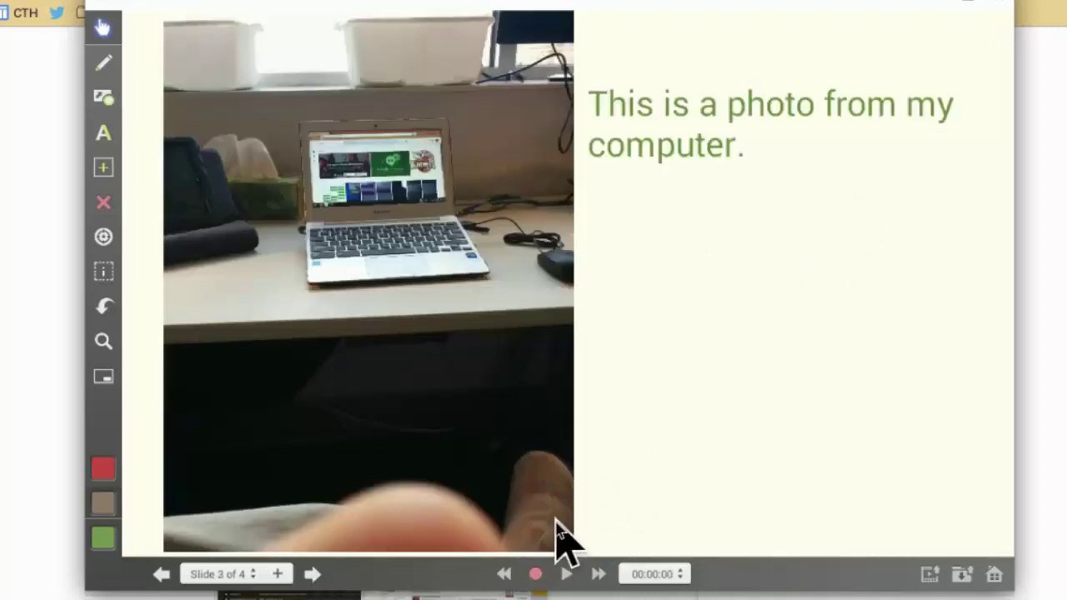
left_click(536, 575)
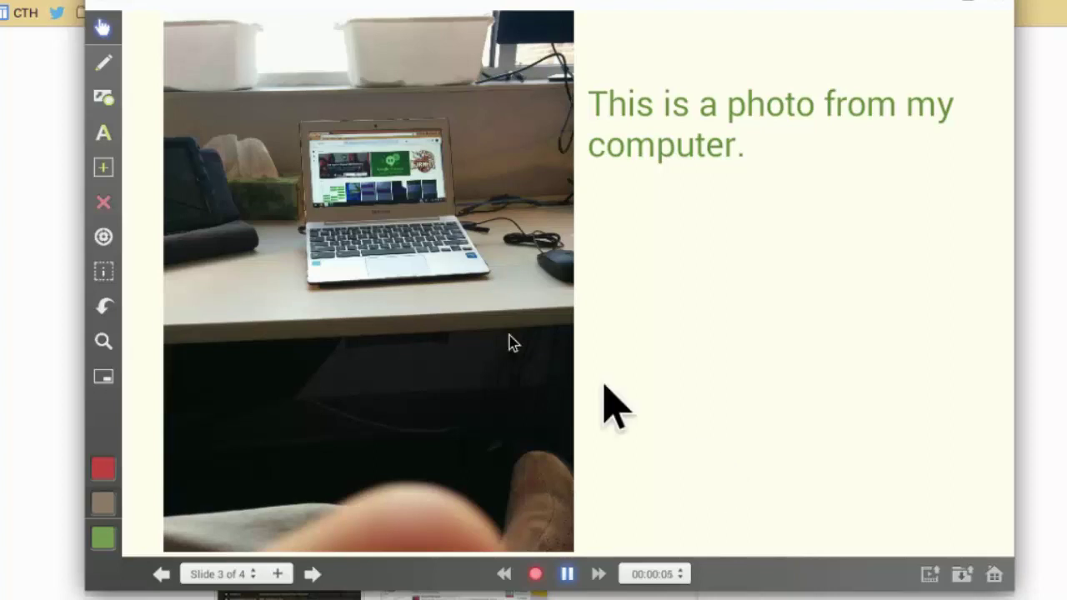
left_click(105, 238)
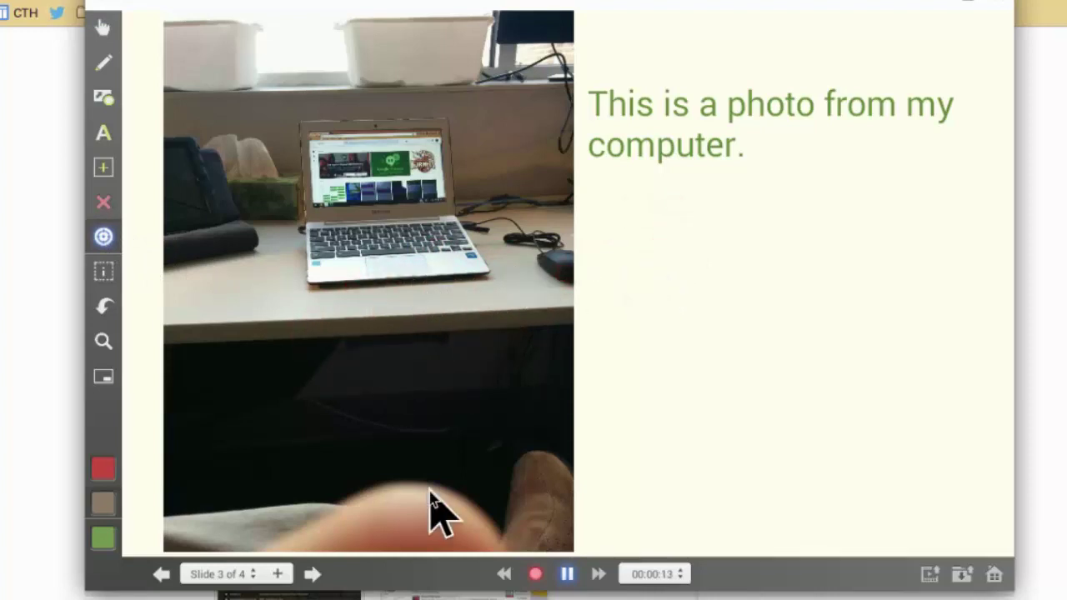
left_click(567, 574)
left_click(312, 575)
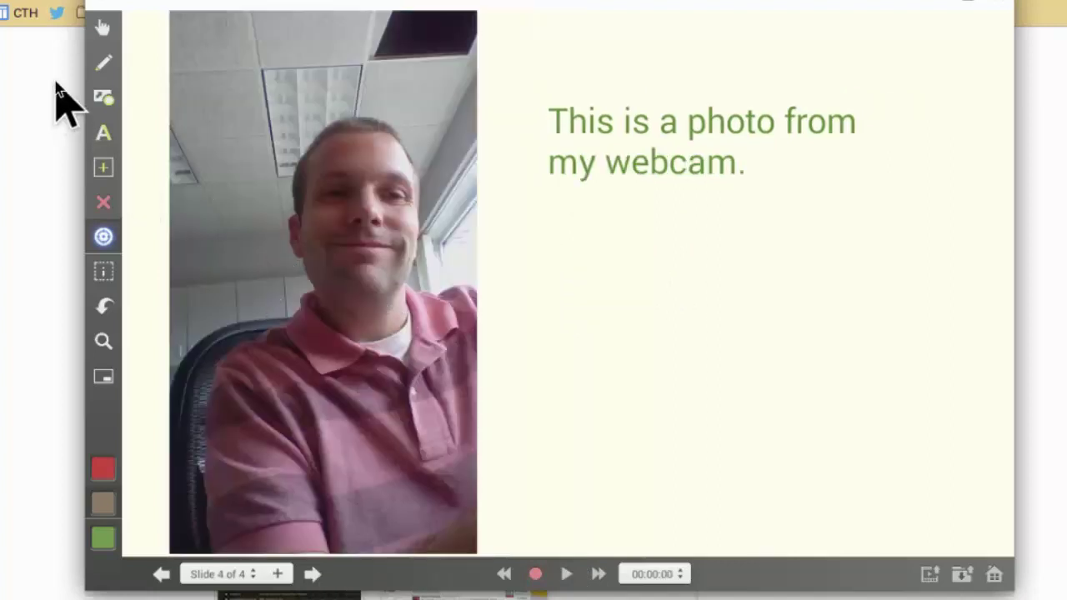
Step: Nudge the webcam photo left and draw a brown arrow pointing up at the caption
left_click(103, 28)
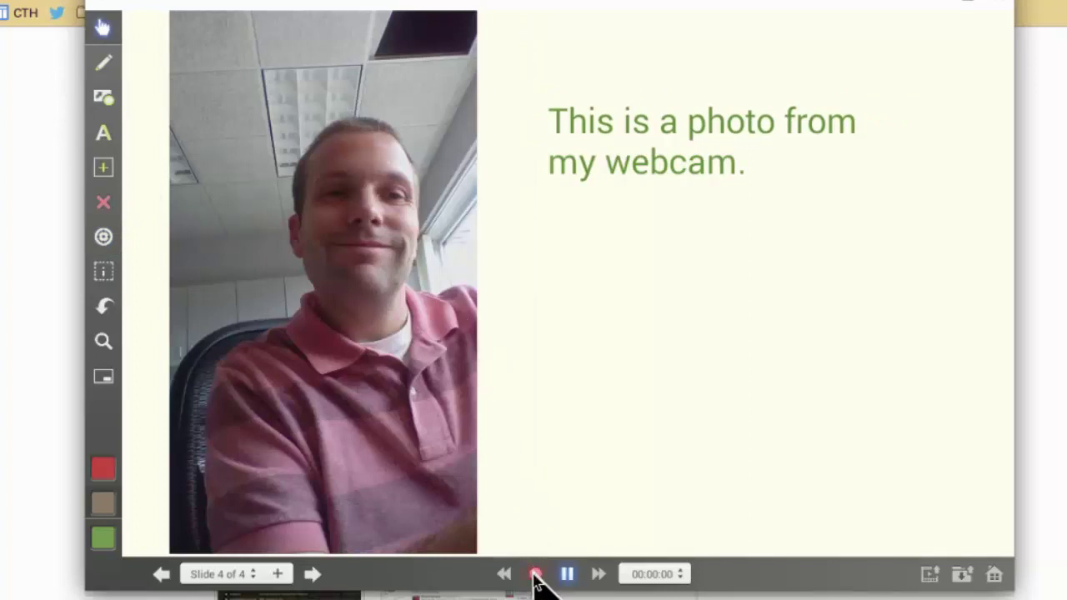
left_click_drag(389, 281, 377, 261)
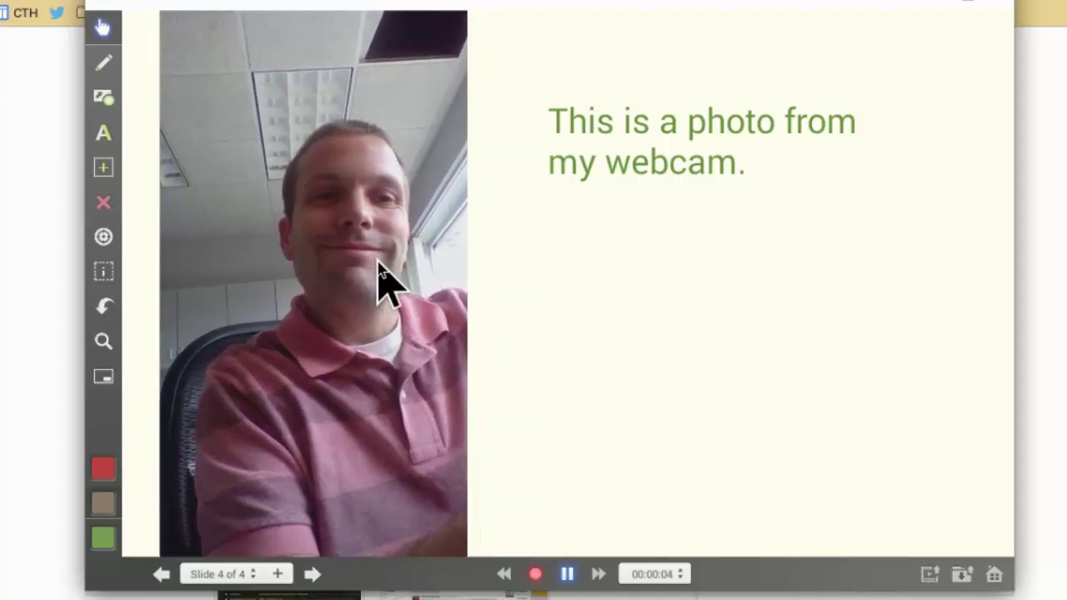
left_click(104, 98)
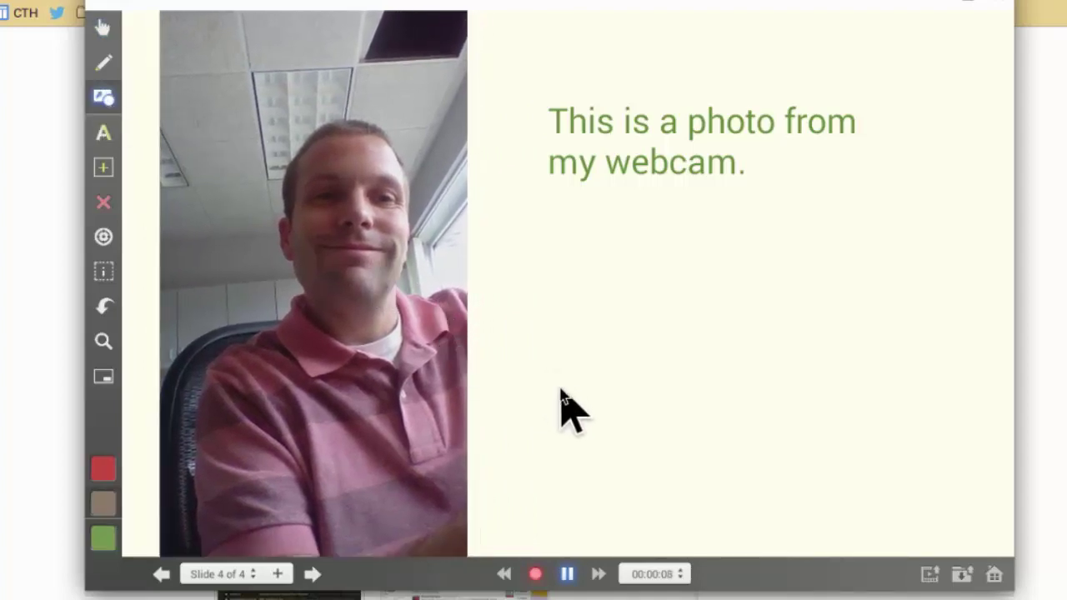
mouse_move(572, 405)
left_mouse_down()
mouse_move(578, 334)
mouse_move(461, 288)
mouse_move(419, 240)
mouse_move(442, 185)
mouse_move(574, 173)
mouse_move(631, 200)
left_mouse_up()
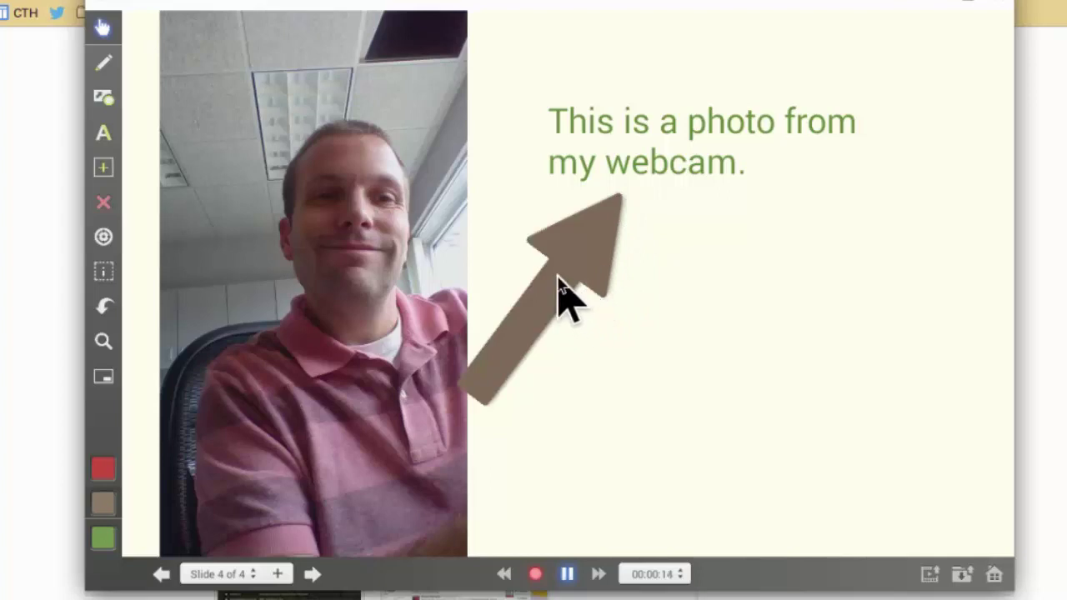
left_click_drag(560, 287, 598, 293)
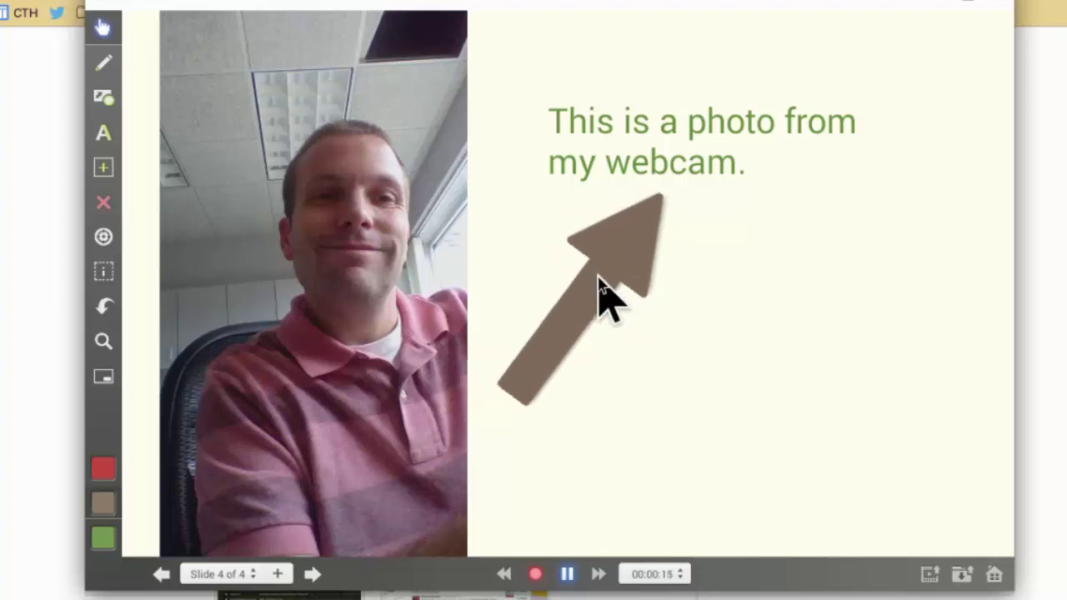
Step: Draw a green freehand line across the brown arrow and a large green arrow onto the photo
left_click(107, 544)
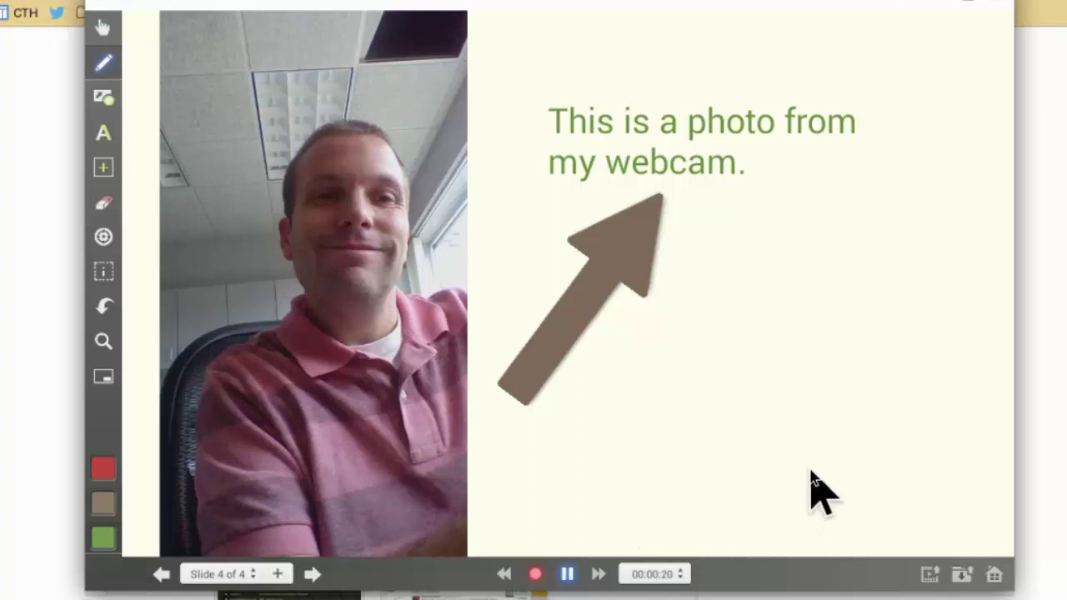
mouse_move(812, 471)
left_mouse_down()
mouse_move(690, 394)
mouse_move(521, 331)
left_mouse_up()
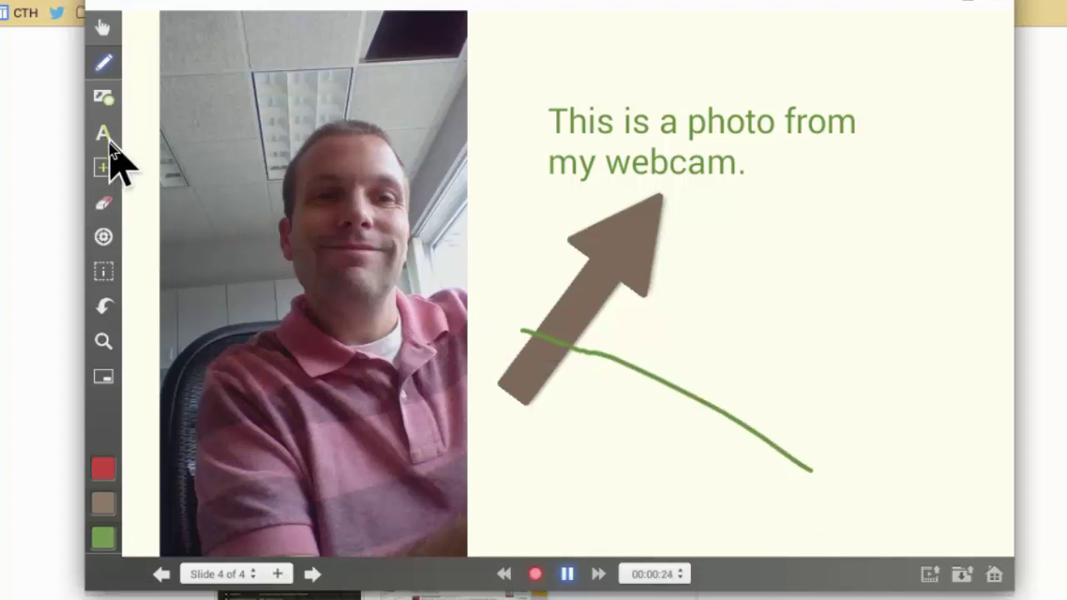
left_click(104, 99)
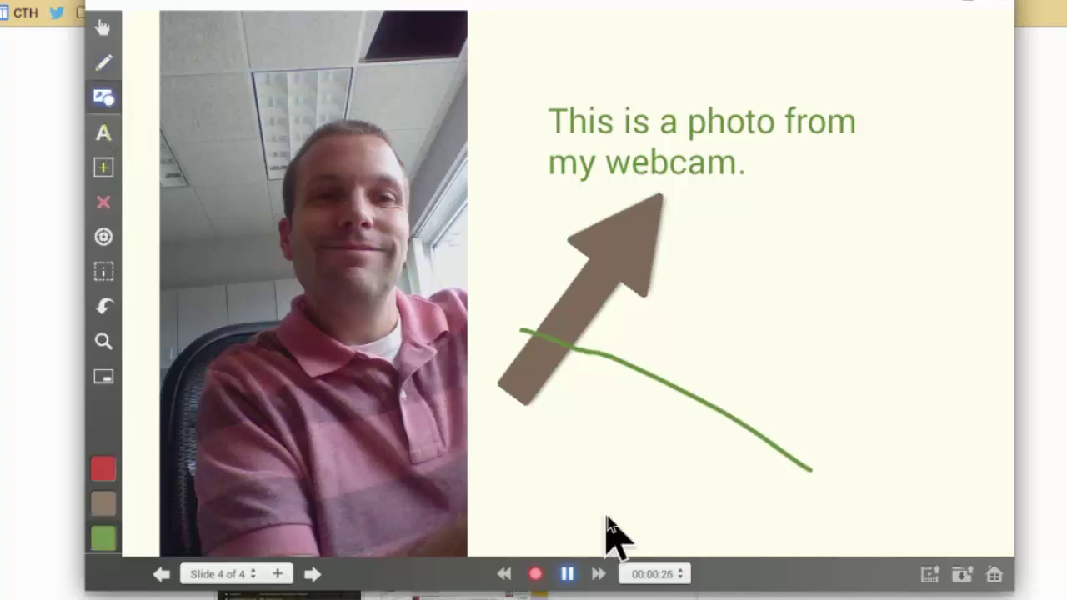
left_click_drag(496, 500, 389, 267)
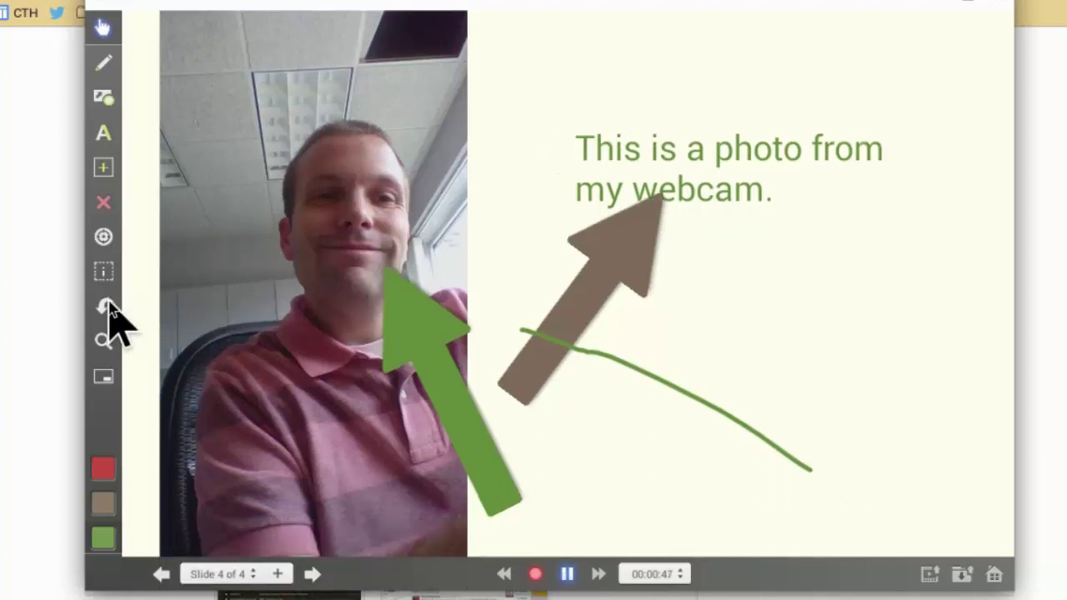
Step: Undo the green arrow and select the brown arrow and green line together
left_click(107, 306)
left_click(104, 273)
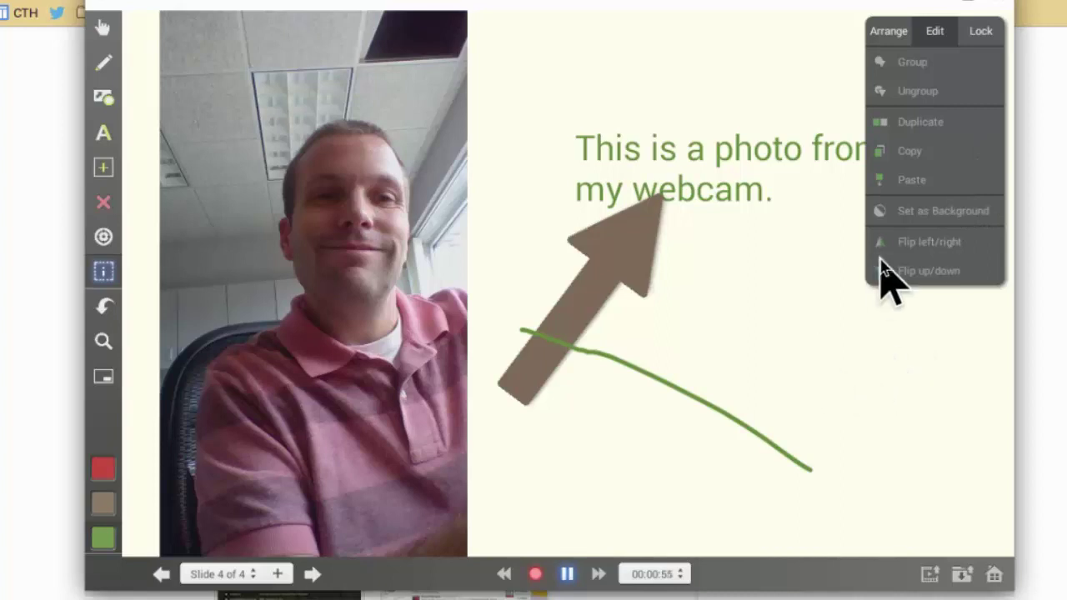
left_click_drag(882, 274, 727, 342)
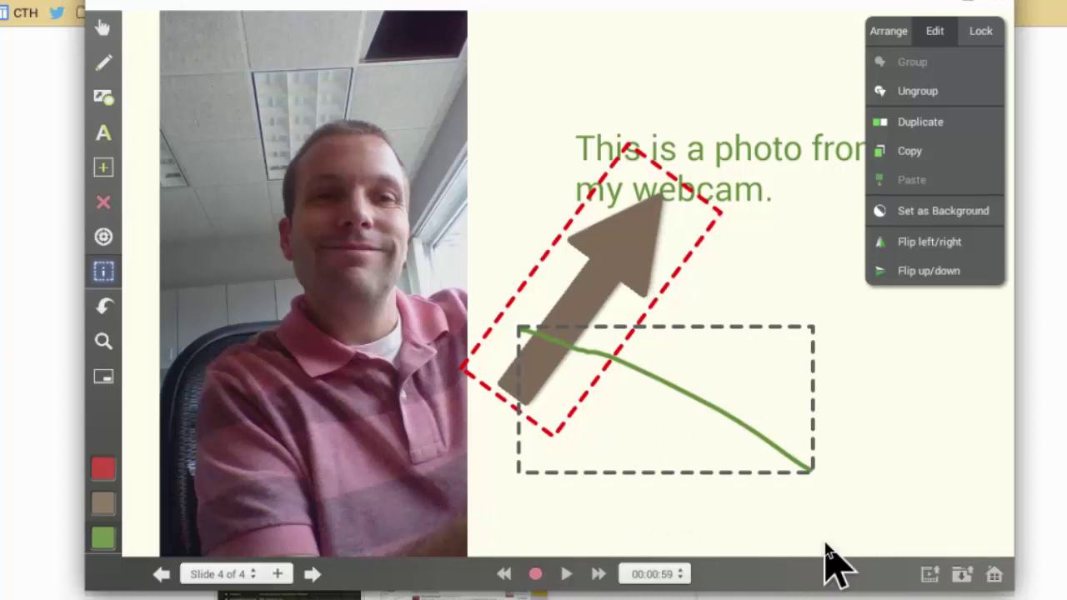
Step: Step back through the slides to slide 1
left_click(159, 578)
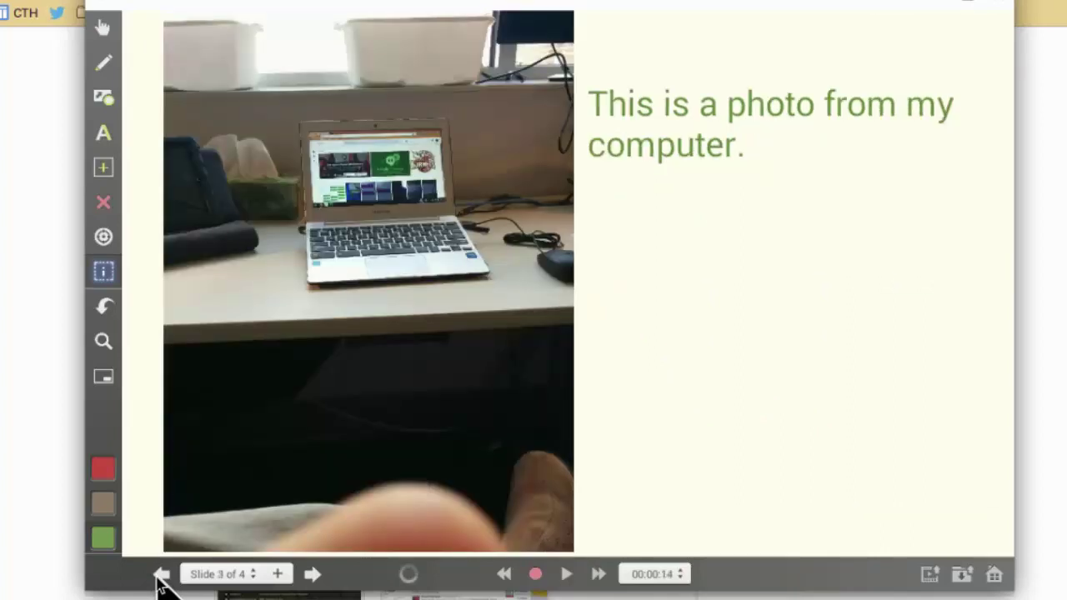
left_click(160, 577)
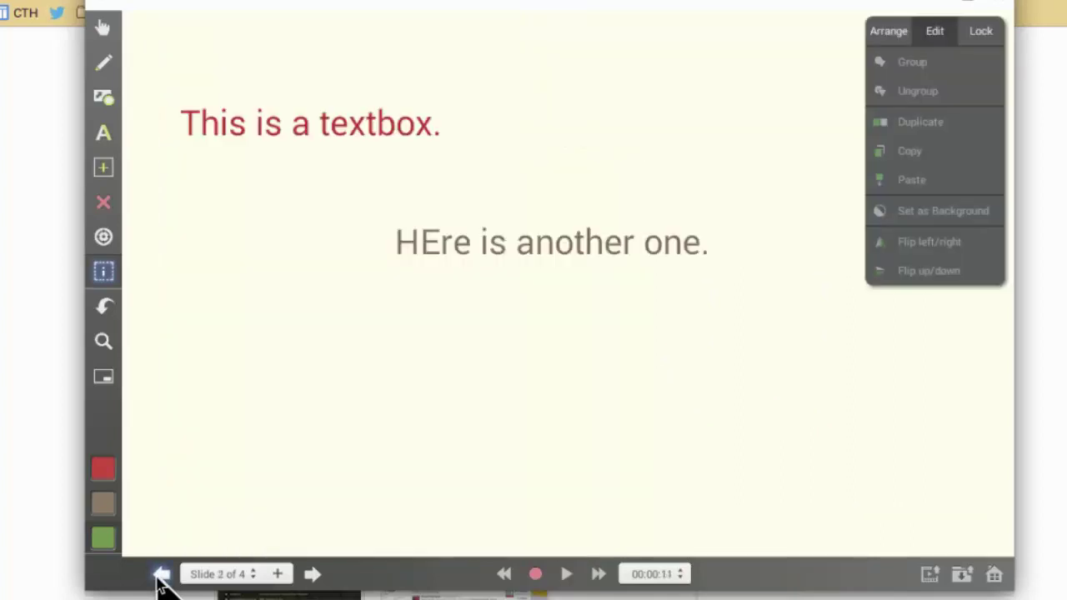
left_click(161, 577)
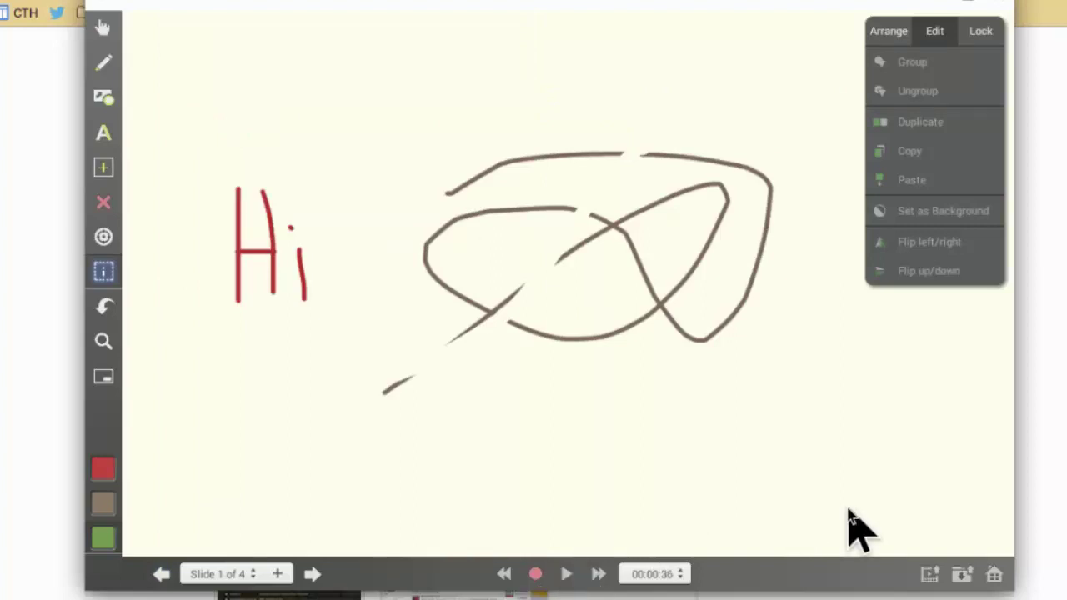
Step: Export the movie as a video file into the Google Drive 'test' folder
left_click(930, 574)
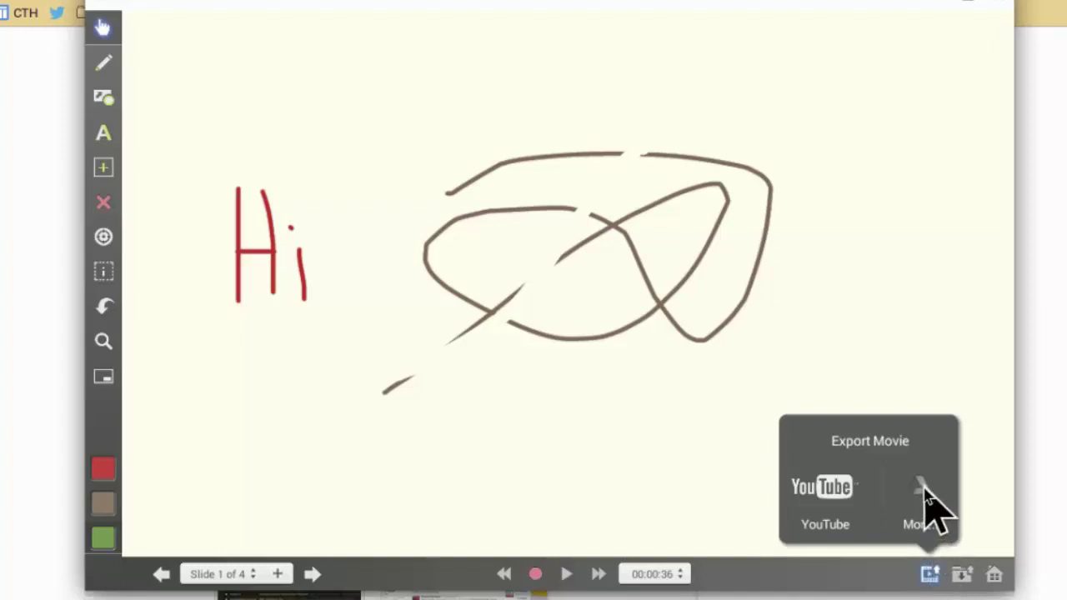
left_click(924, 491)
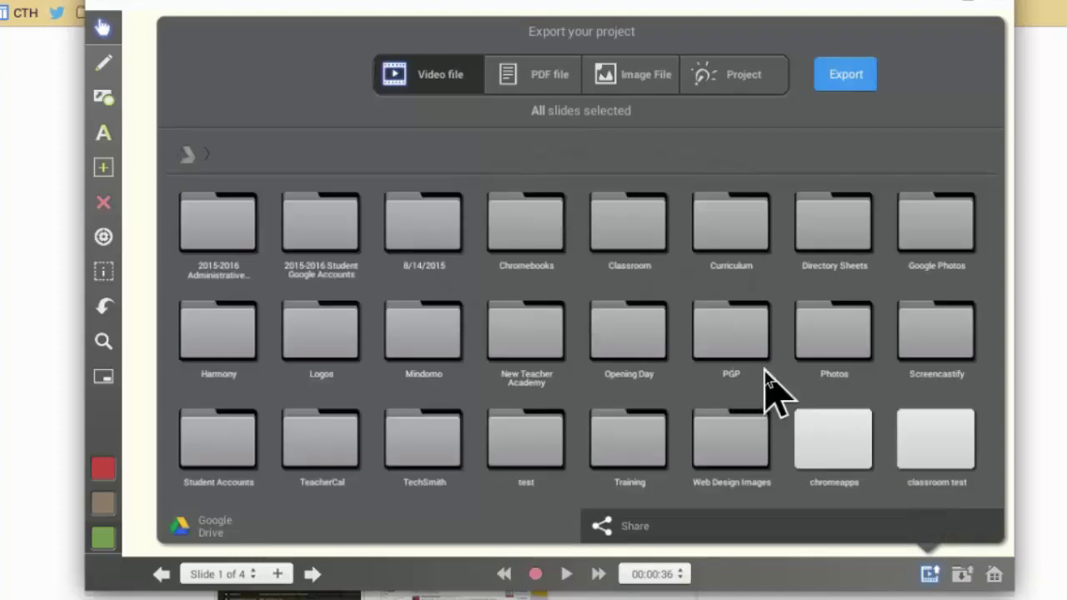
scroll(778, 392, "down", 1)
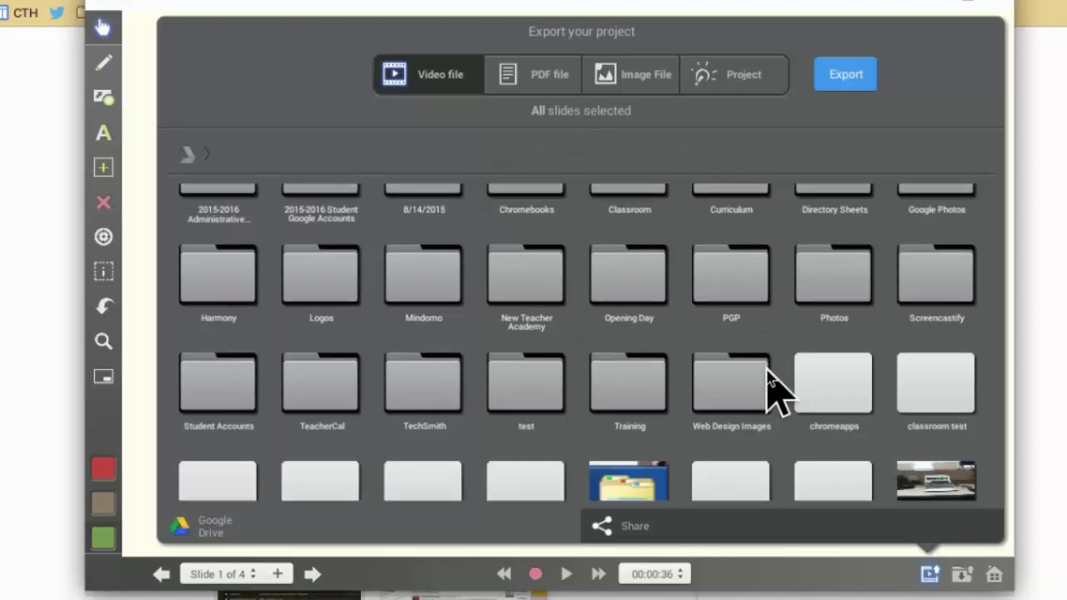
scroll(775, 382, "up", 1)
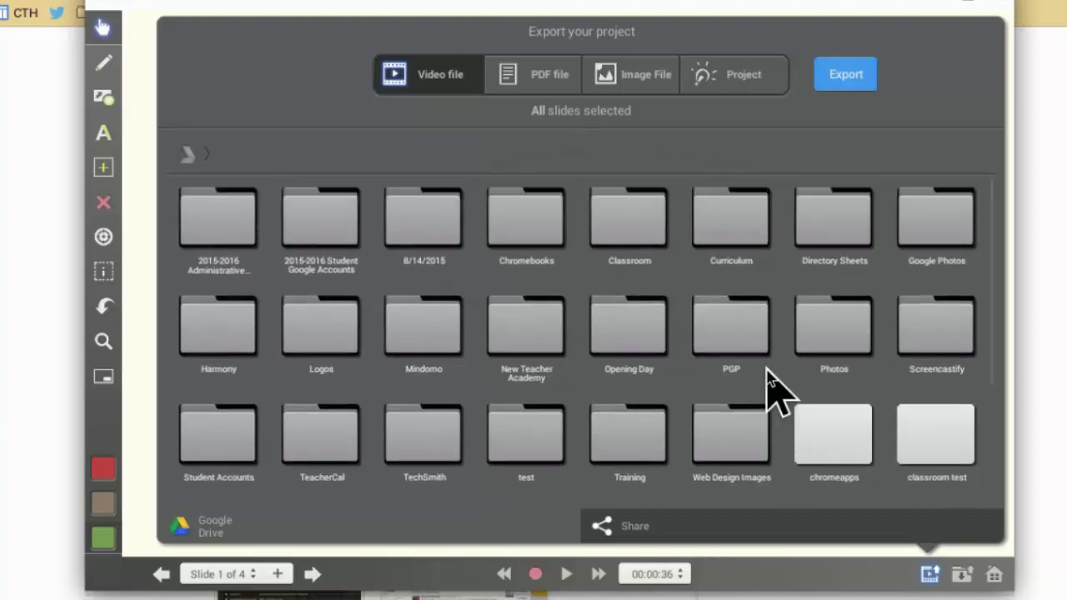
left_click(507, 442)
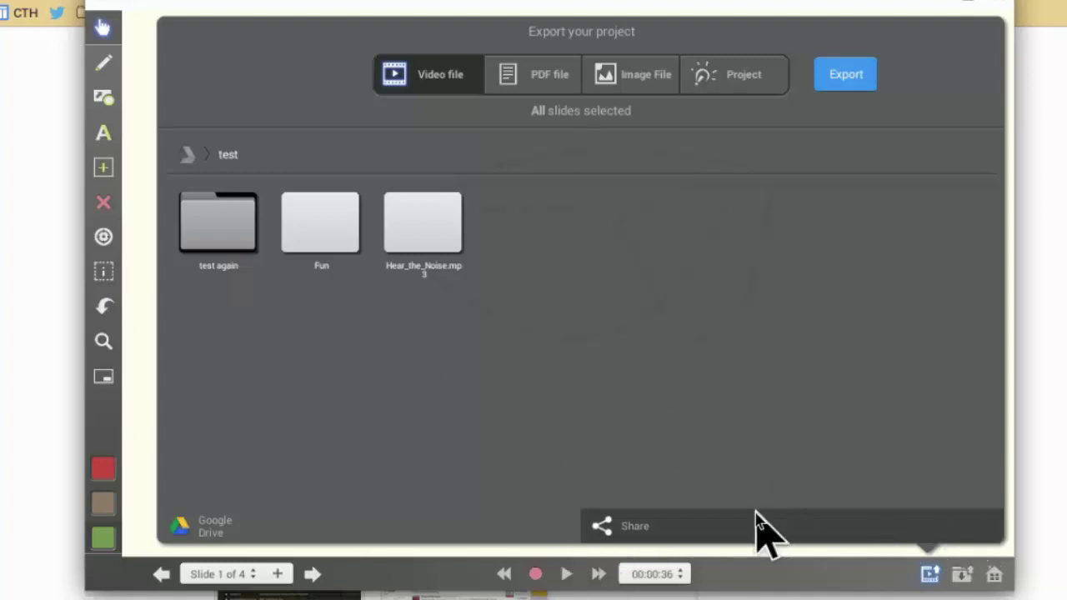
left_click(830, 75)
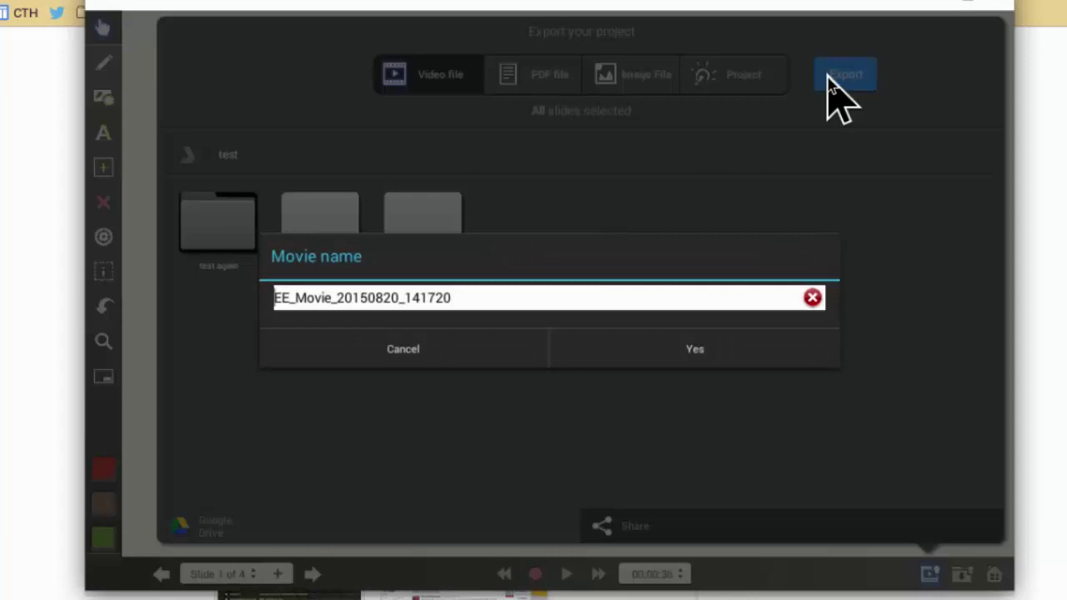
Step: Replace the default movie name with 'My video for a screencast' and confirm the export
left_click(525, 300)
left_click(814, 298)
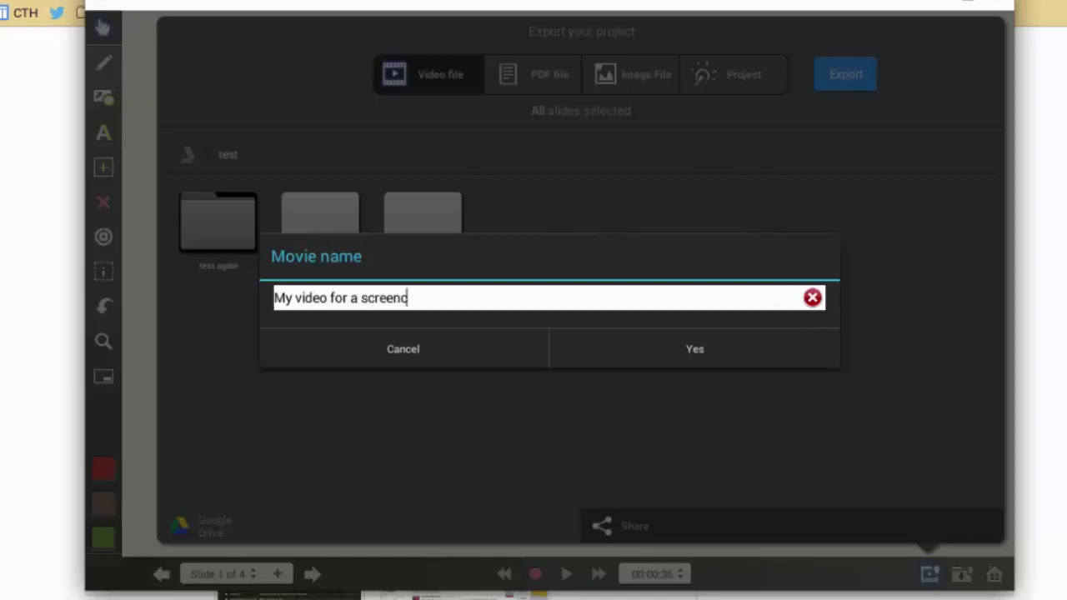
type("My video for a screencast")
left_click(729, 351)
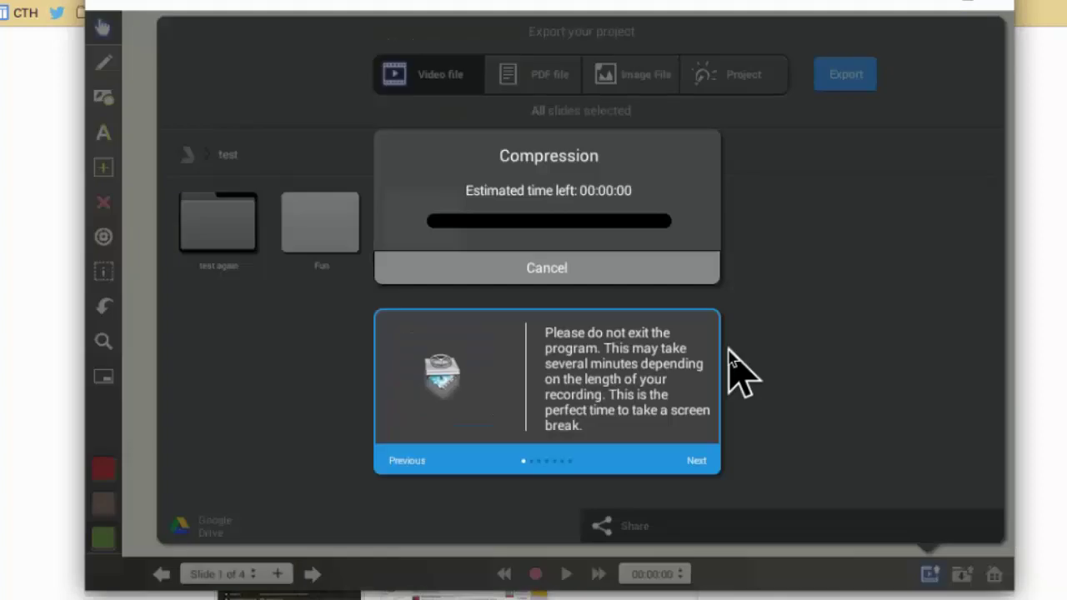